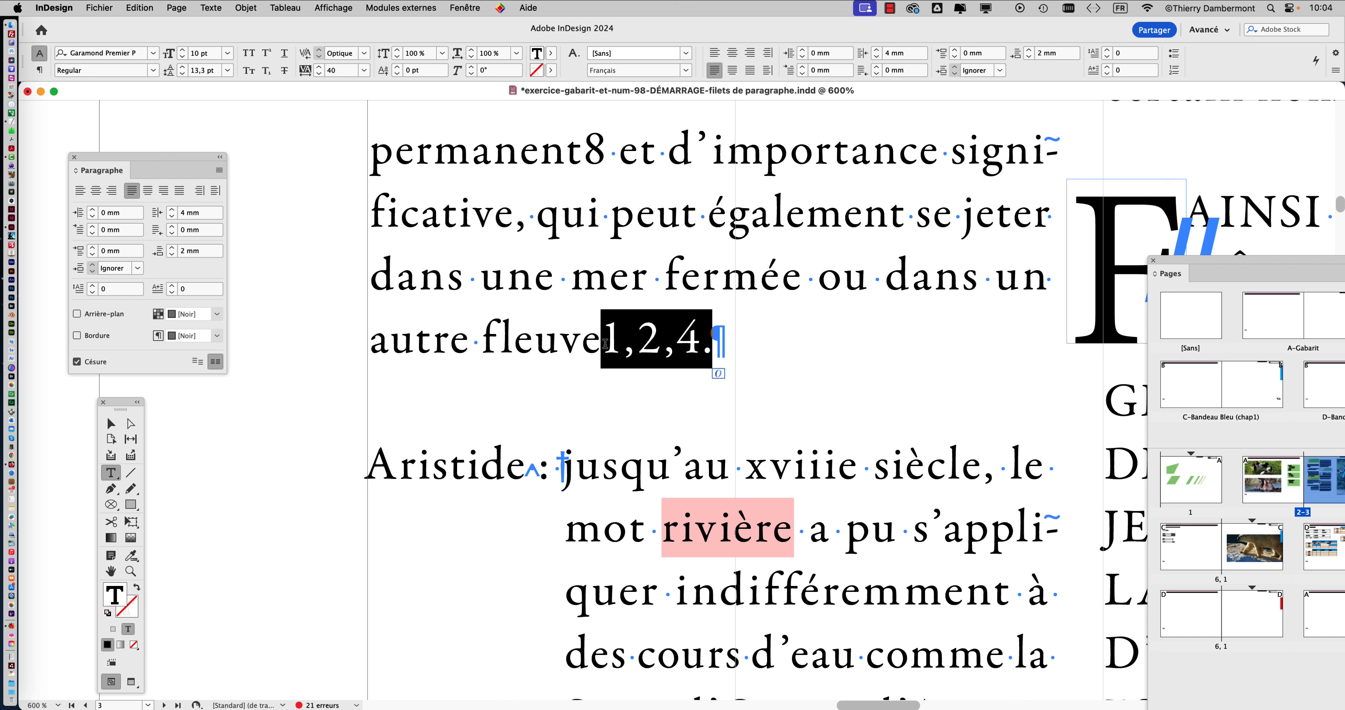
Replace the selected reference numbers "1,2,4." after "autre fleuve" with a question mark
type("?")
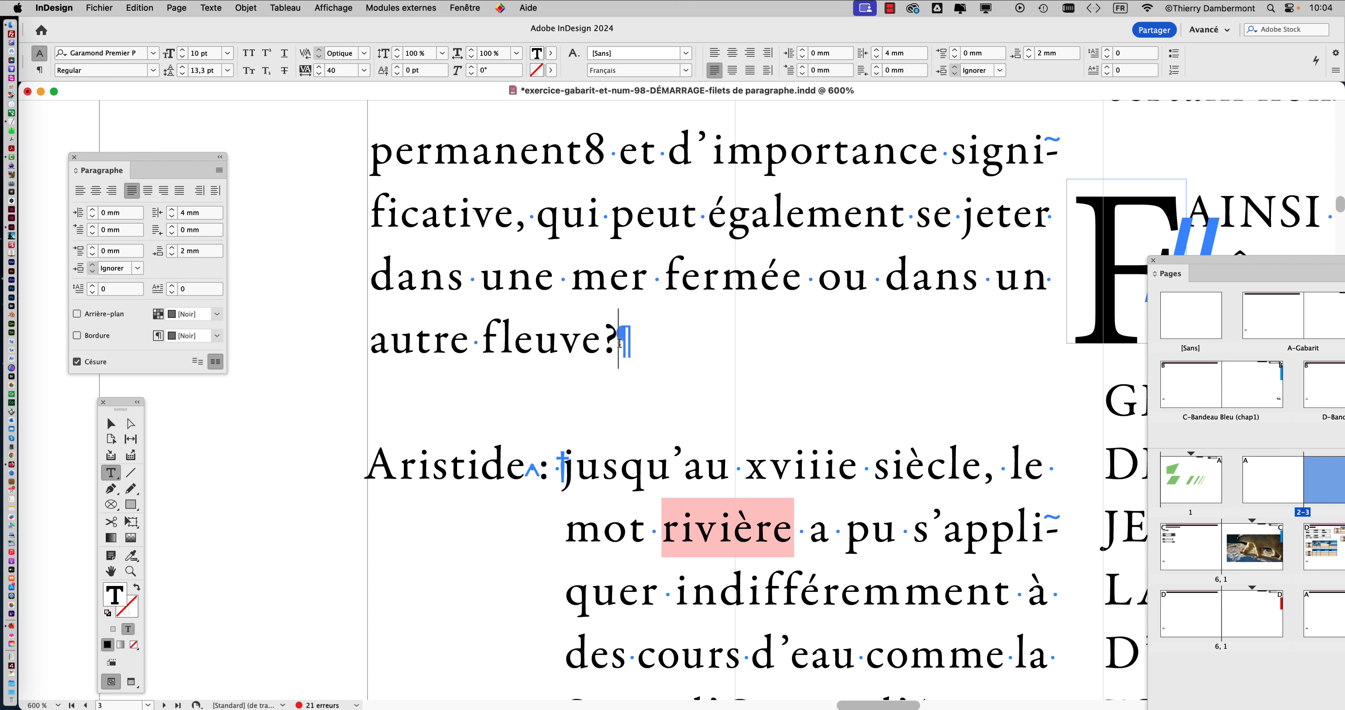
double_click(610, 340)
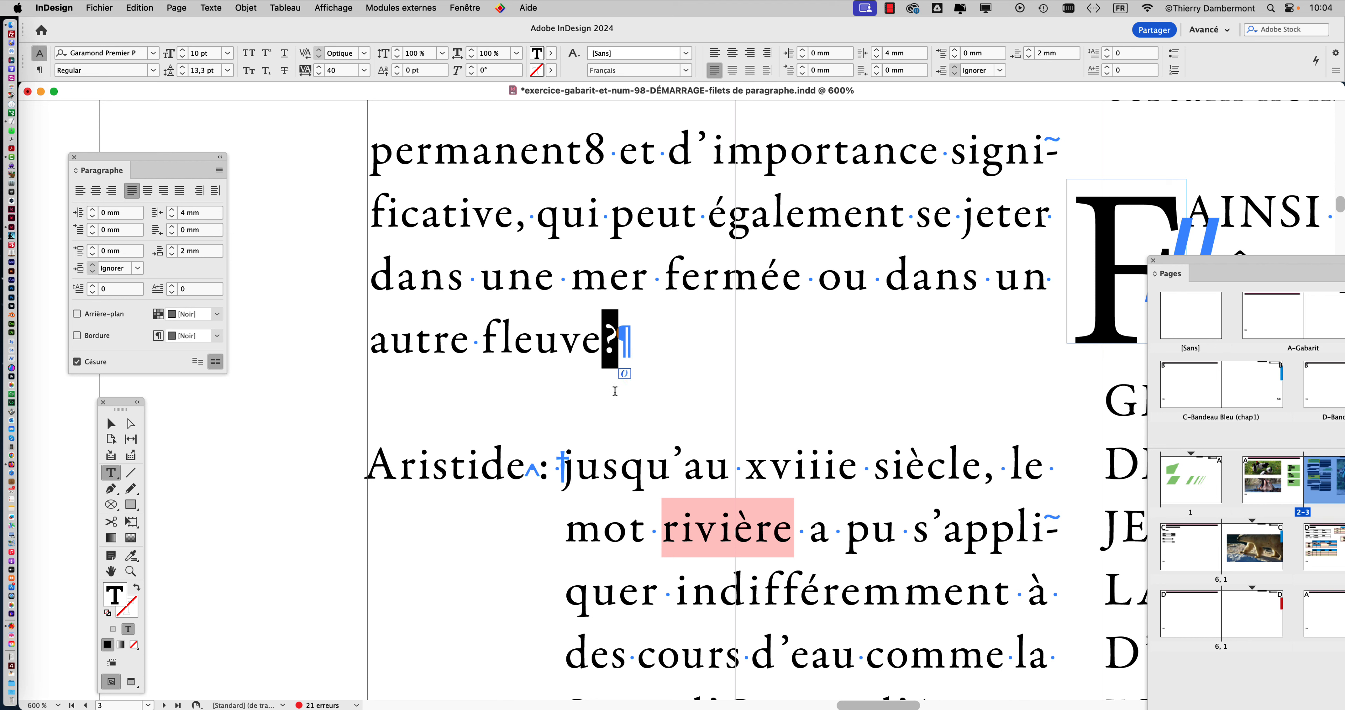
Insert a thin space (Espace fine) between "fleuve" and the question mark
key("Left")
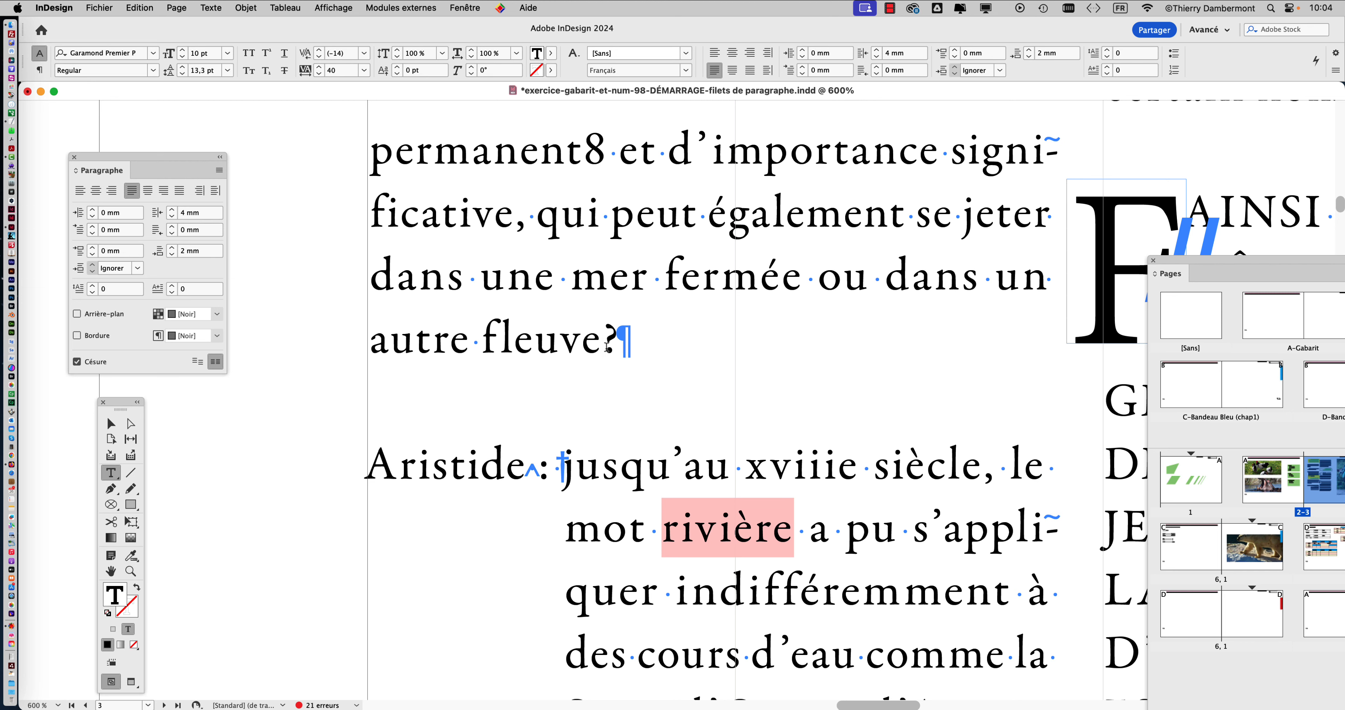
key("super+equal")
key("super+equal")
key("super+equal")
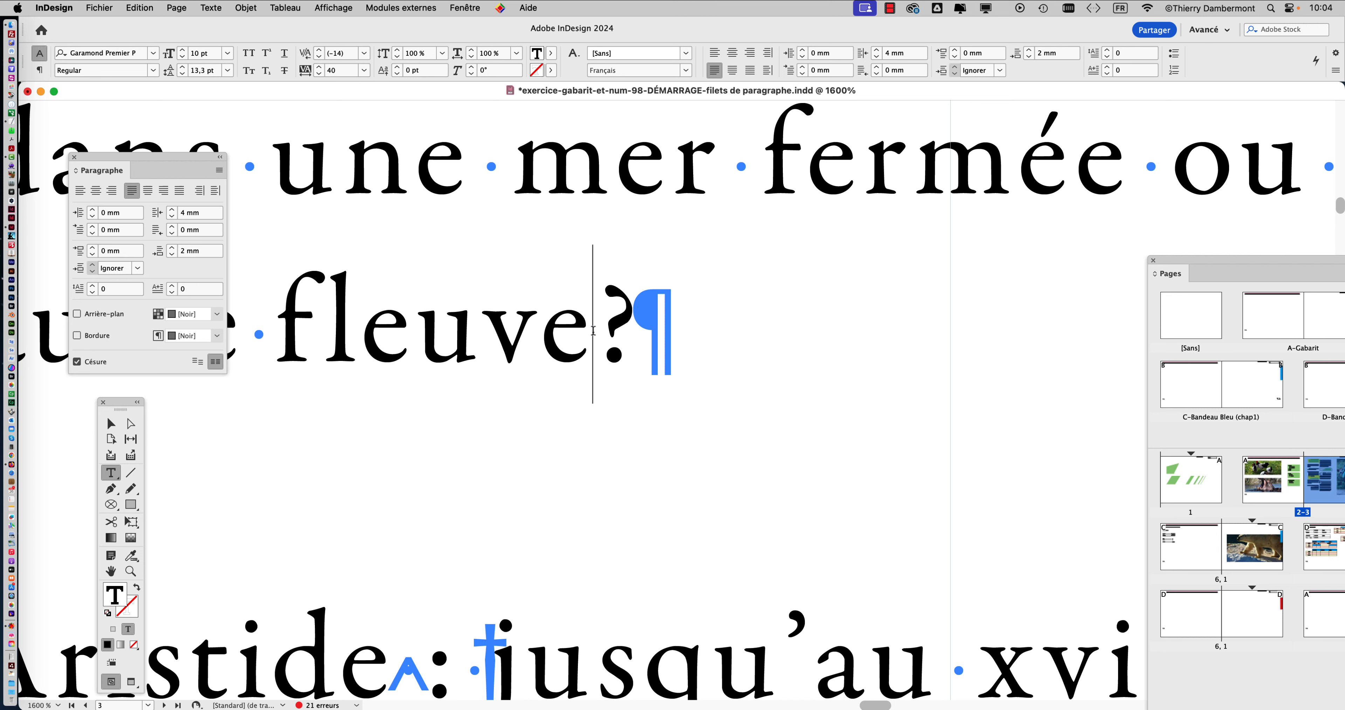
right_click(593, 330)
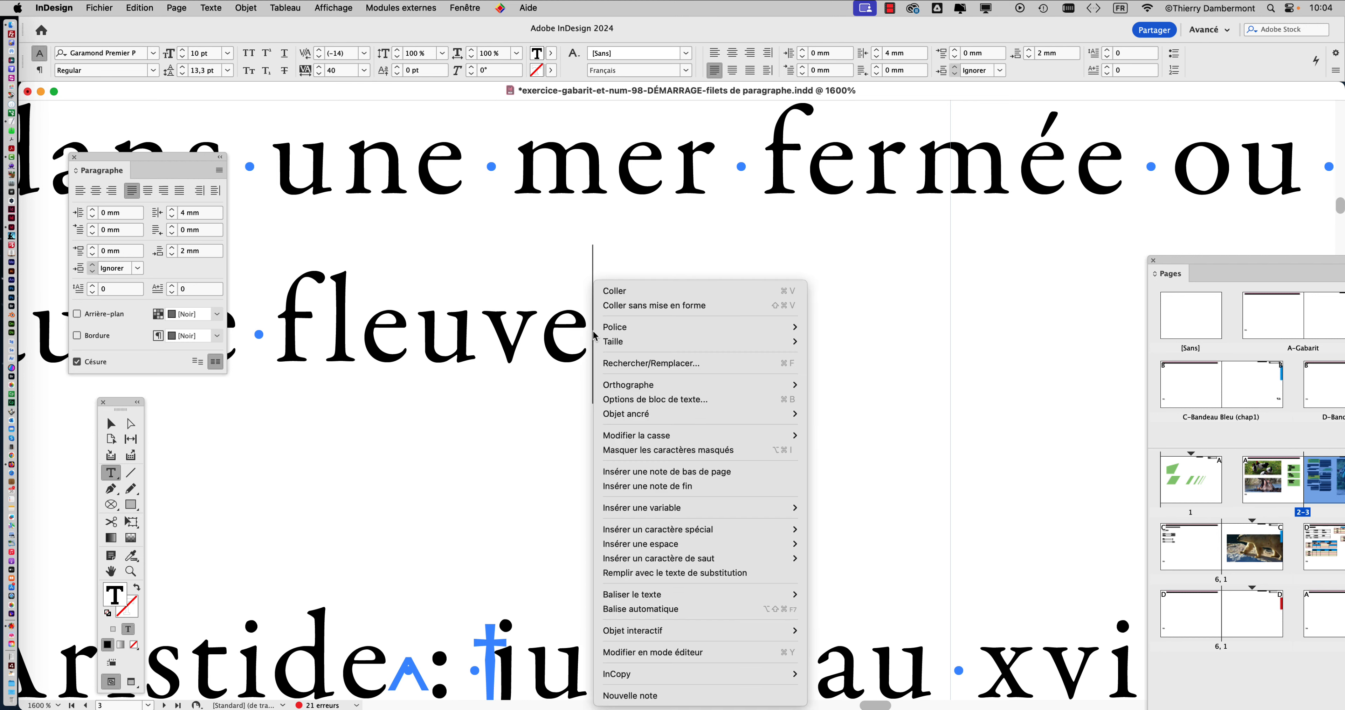
mouse_move(716, 550)
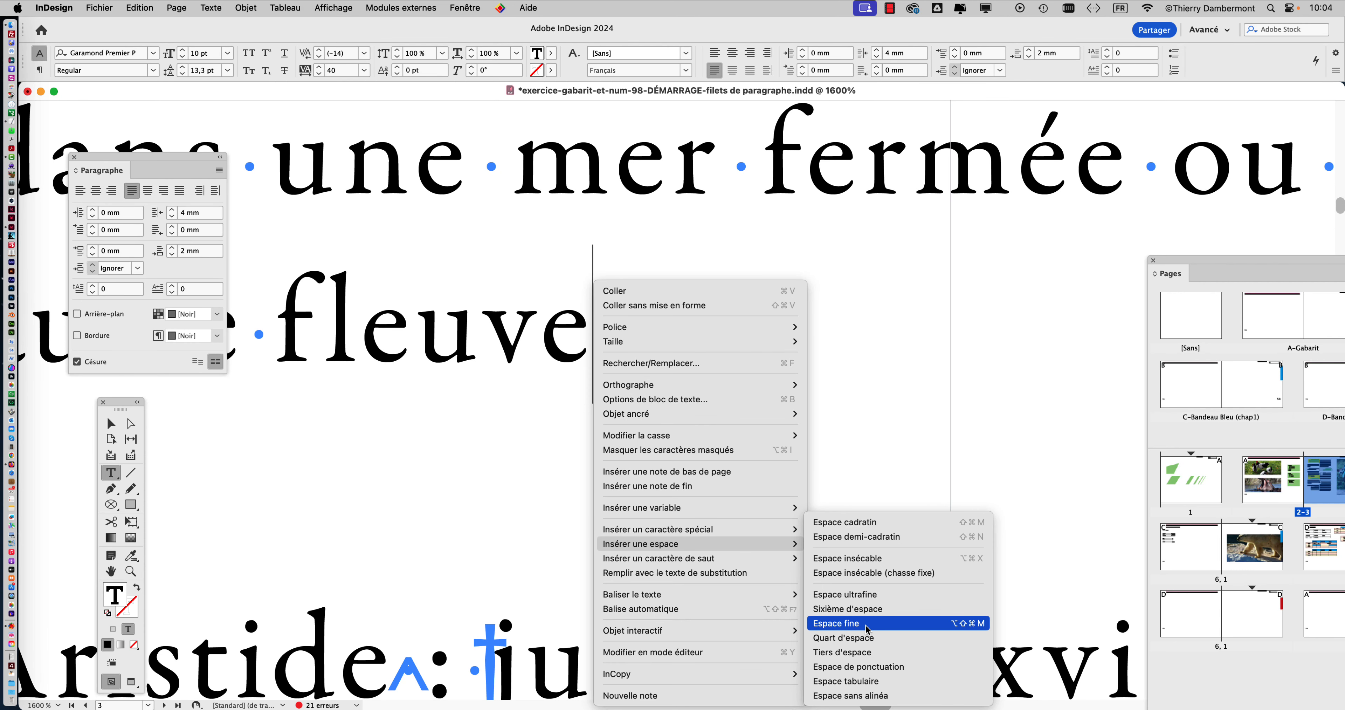
left_click(865, 626)
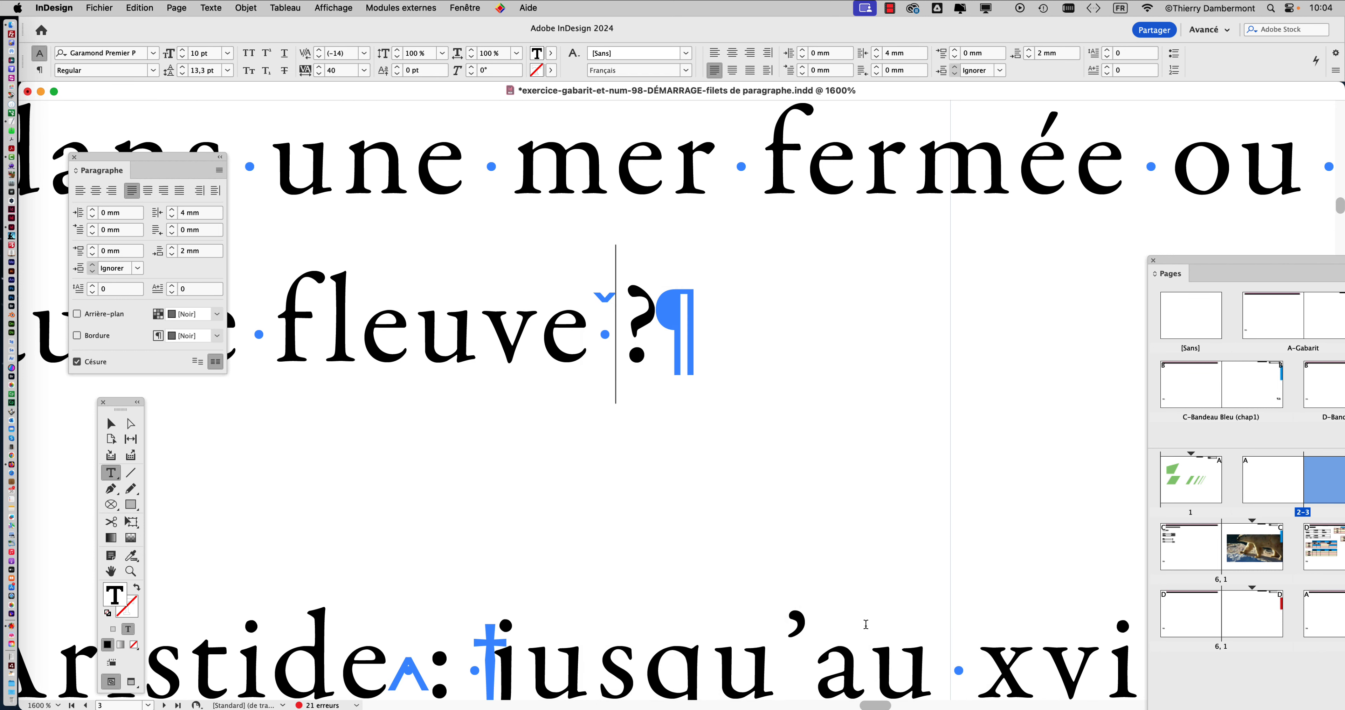
Compare the width of the normal space after "mer" with the thin space before the question mark
left_click_drag(721, 157, 761, 151)
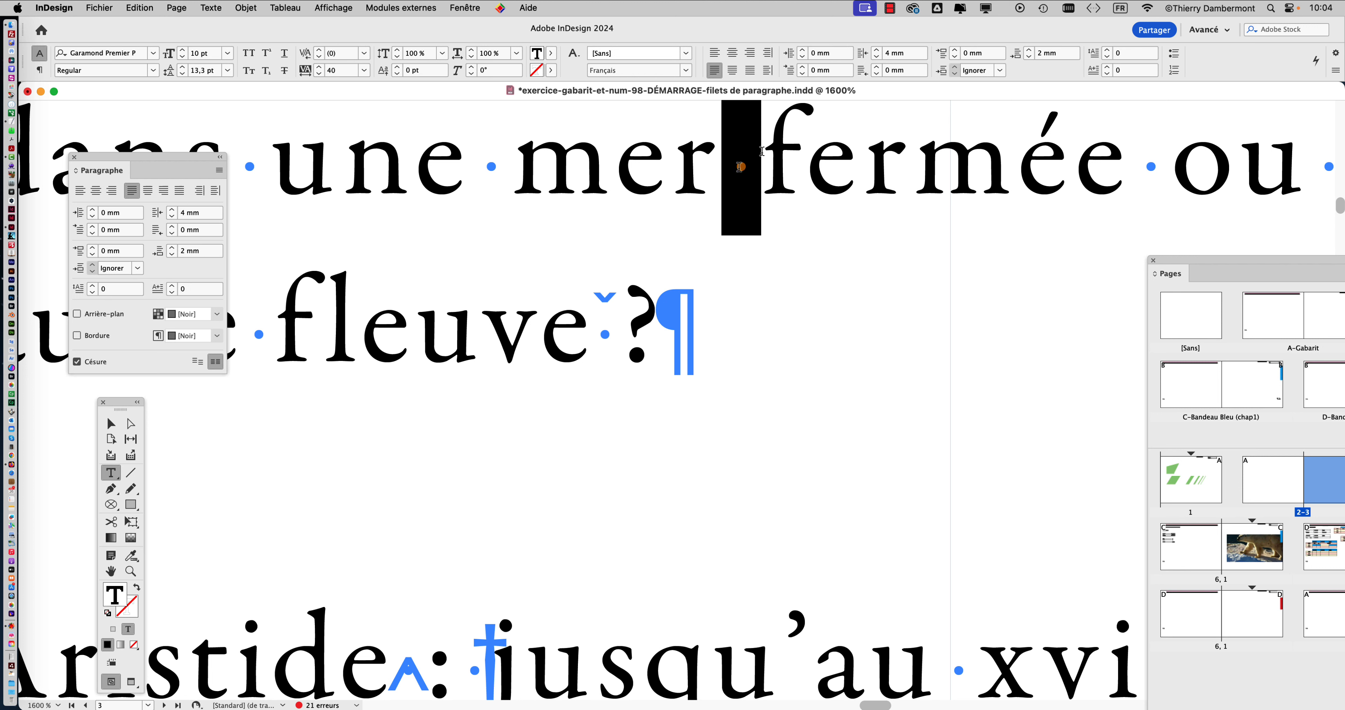
left_click_drag(595, 312, 616, 313)
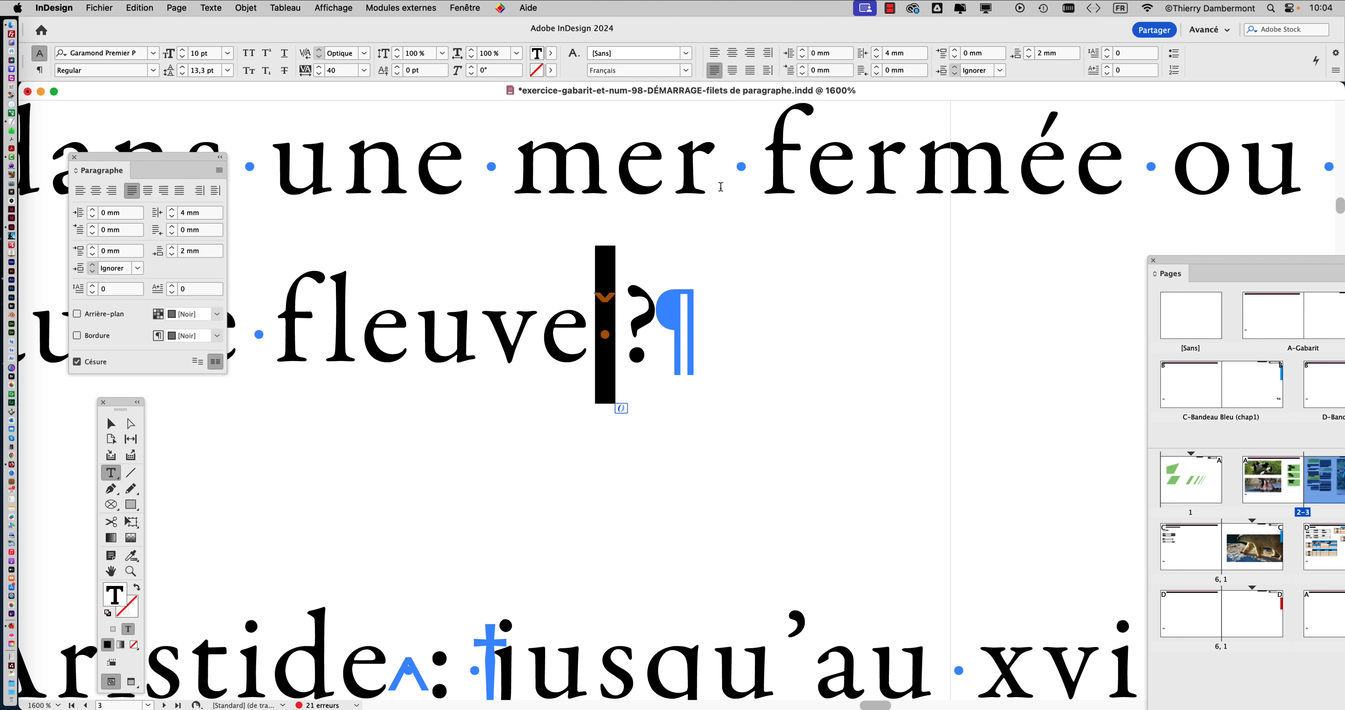
left_click_drag(763, 157, 721, 157)
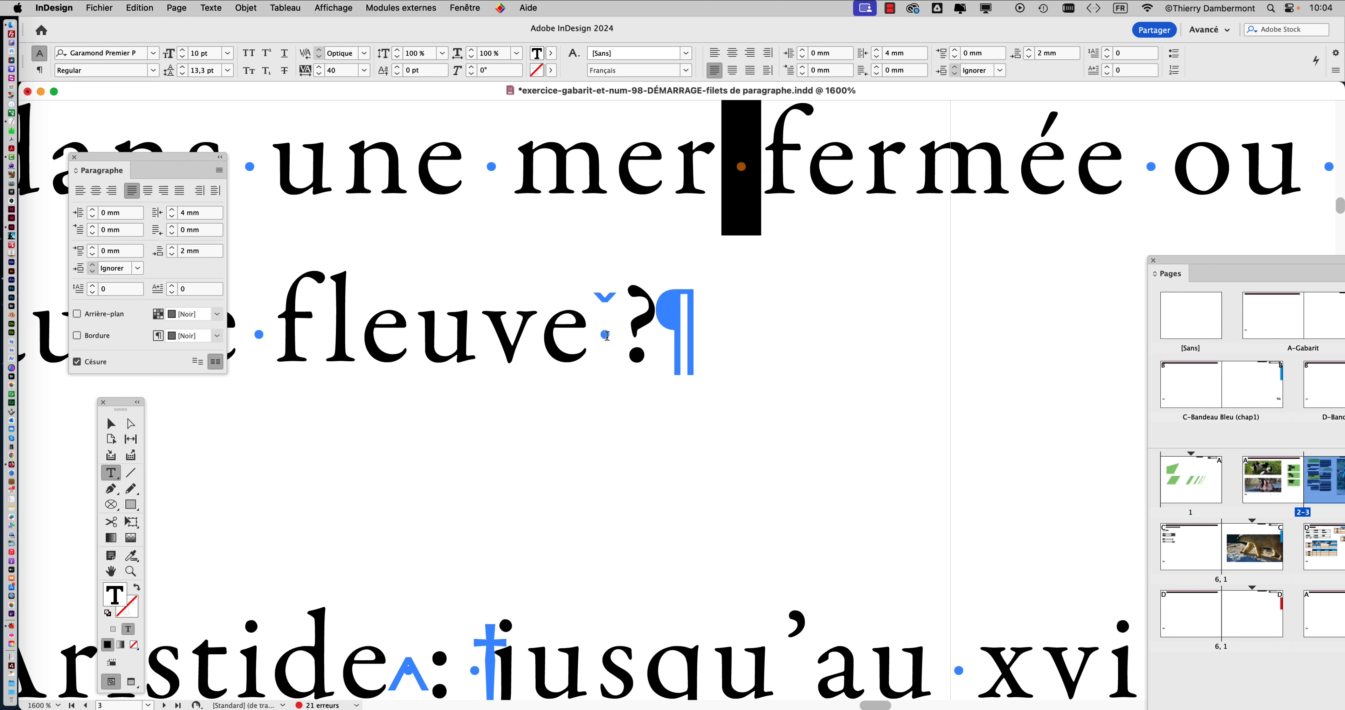
left_click_drag(617, 333, 595, 334)
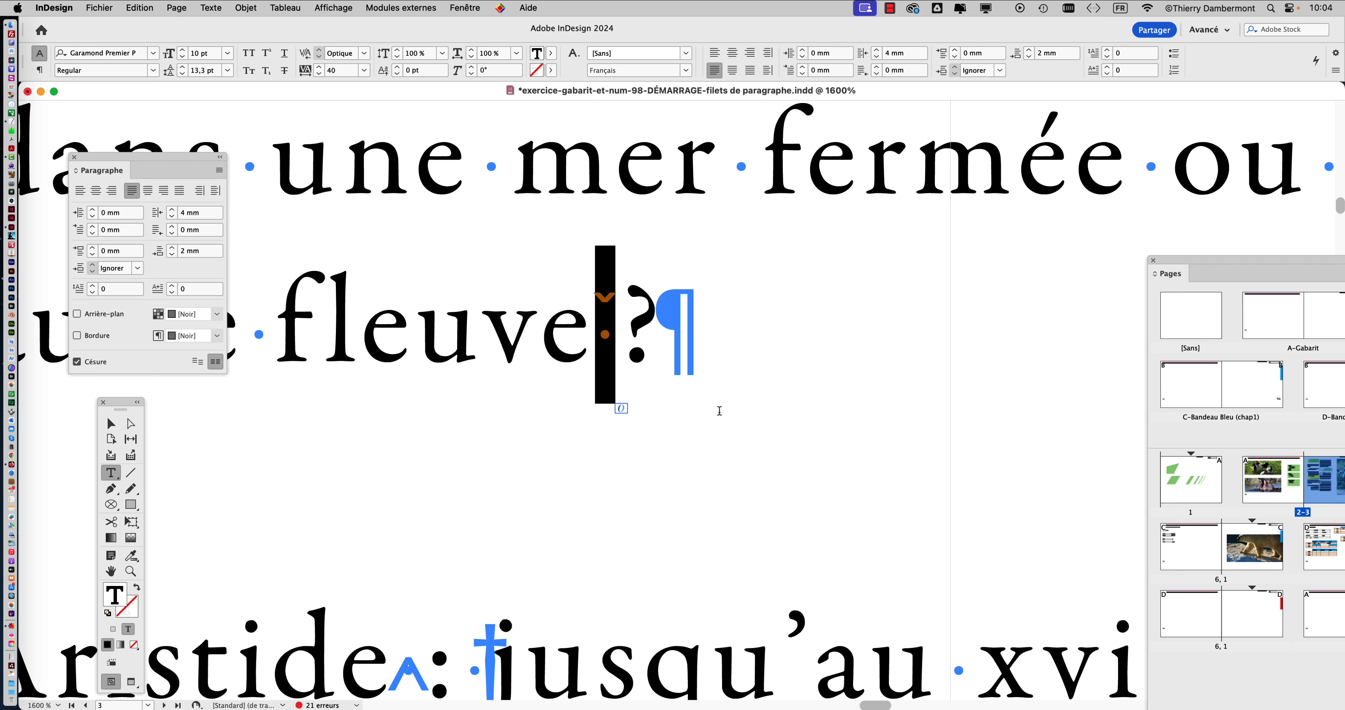
Delete the thin space between "fleuve" and the question mark
key("Right")
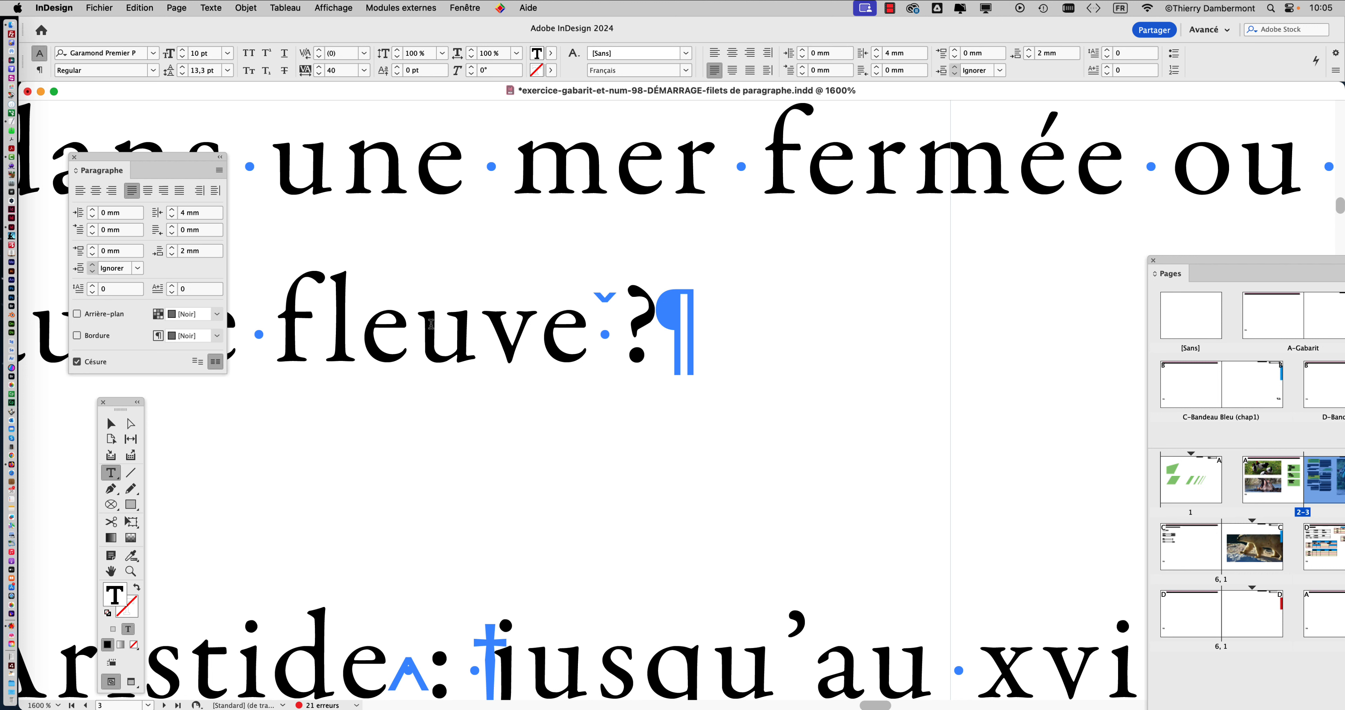
key("BackSpace")
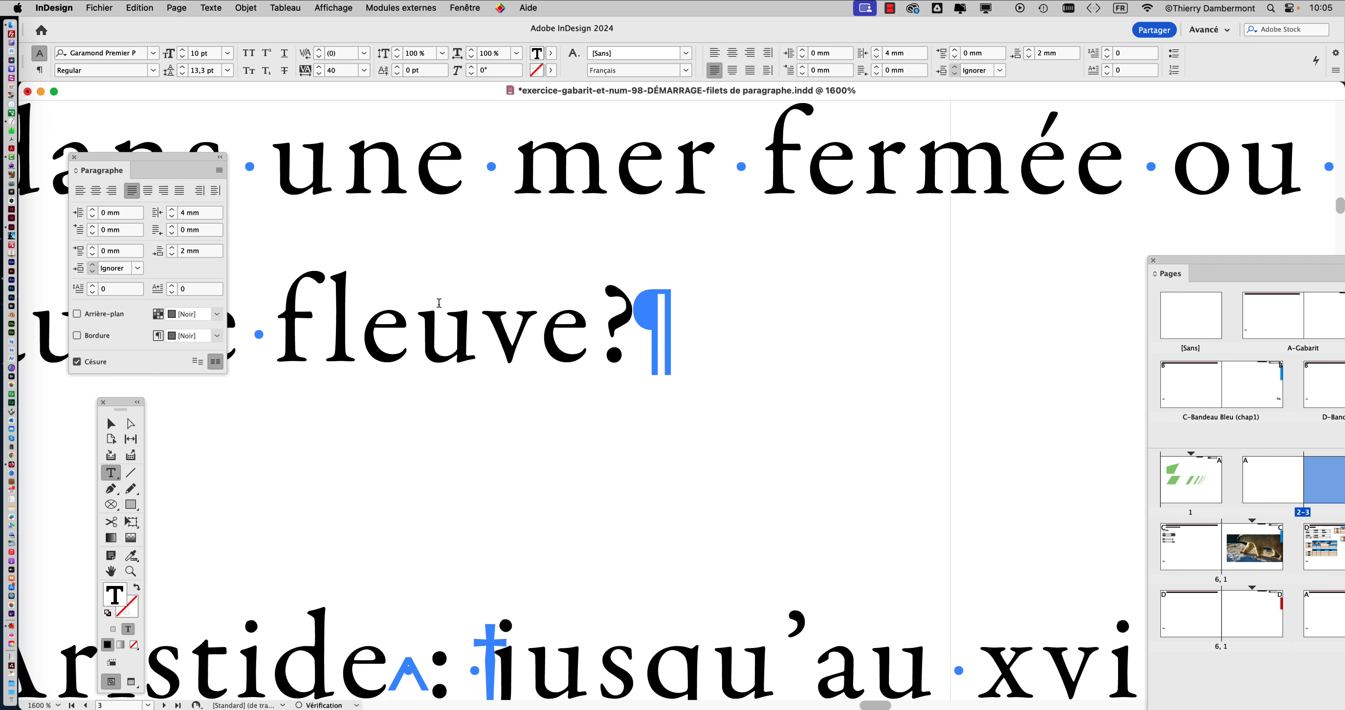
key("shift+Right")
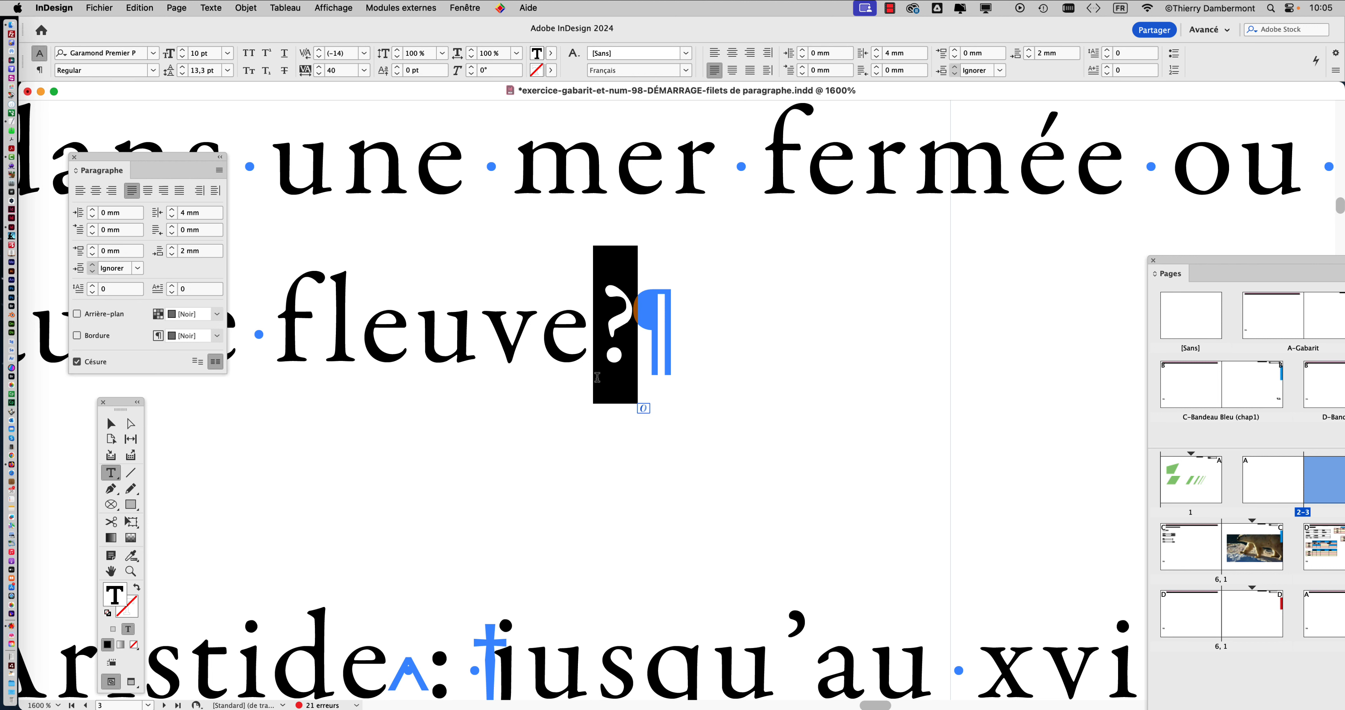
left_click(585, 347)
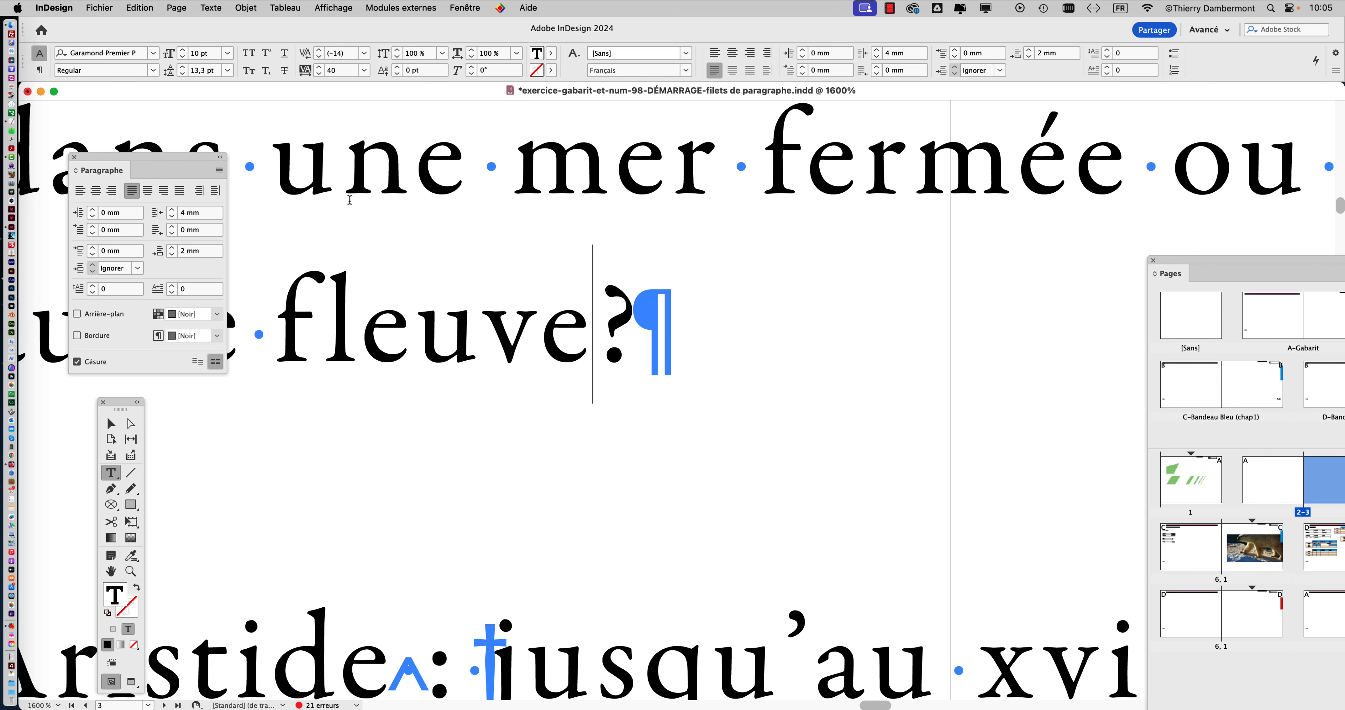
Find every "?" in the document and replace all with a space followed by "?"
left_click(134, 9)
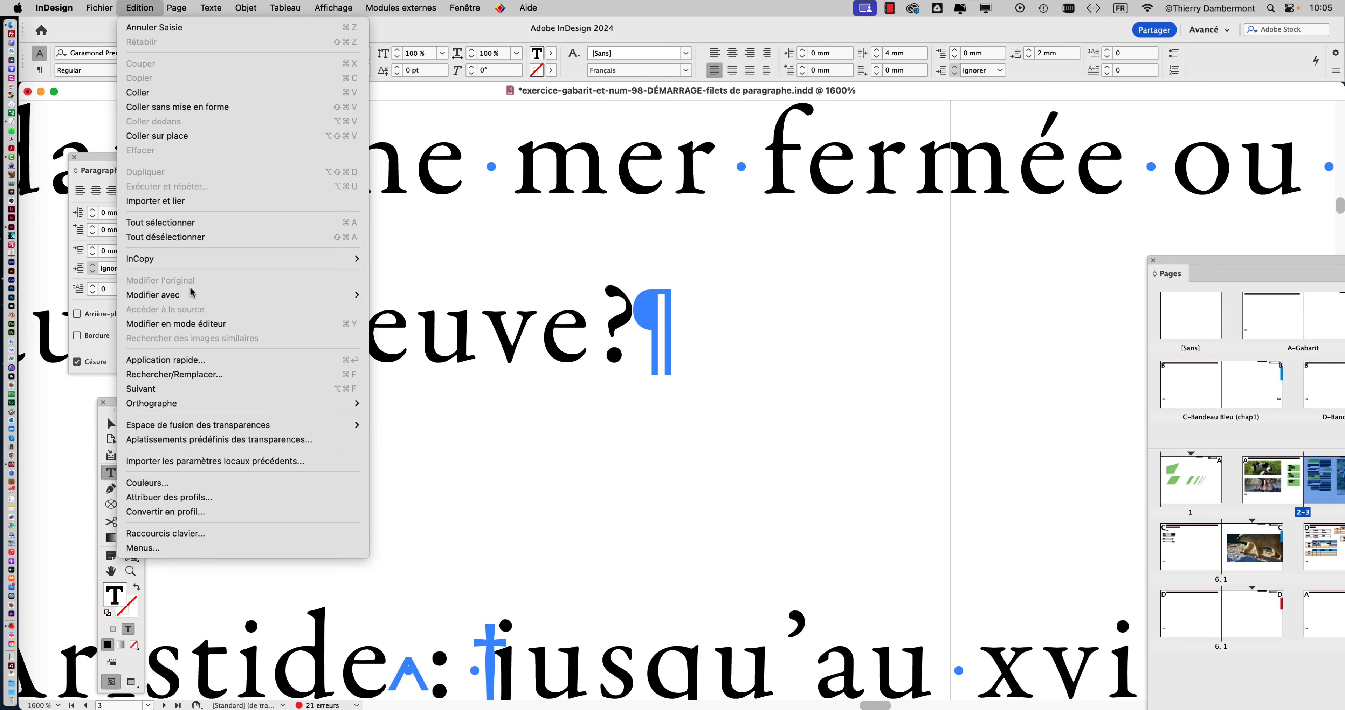
left_click(203, 373)
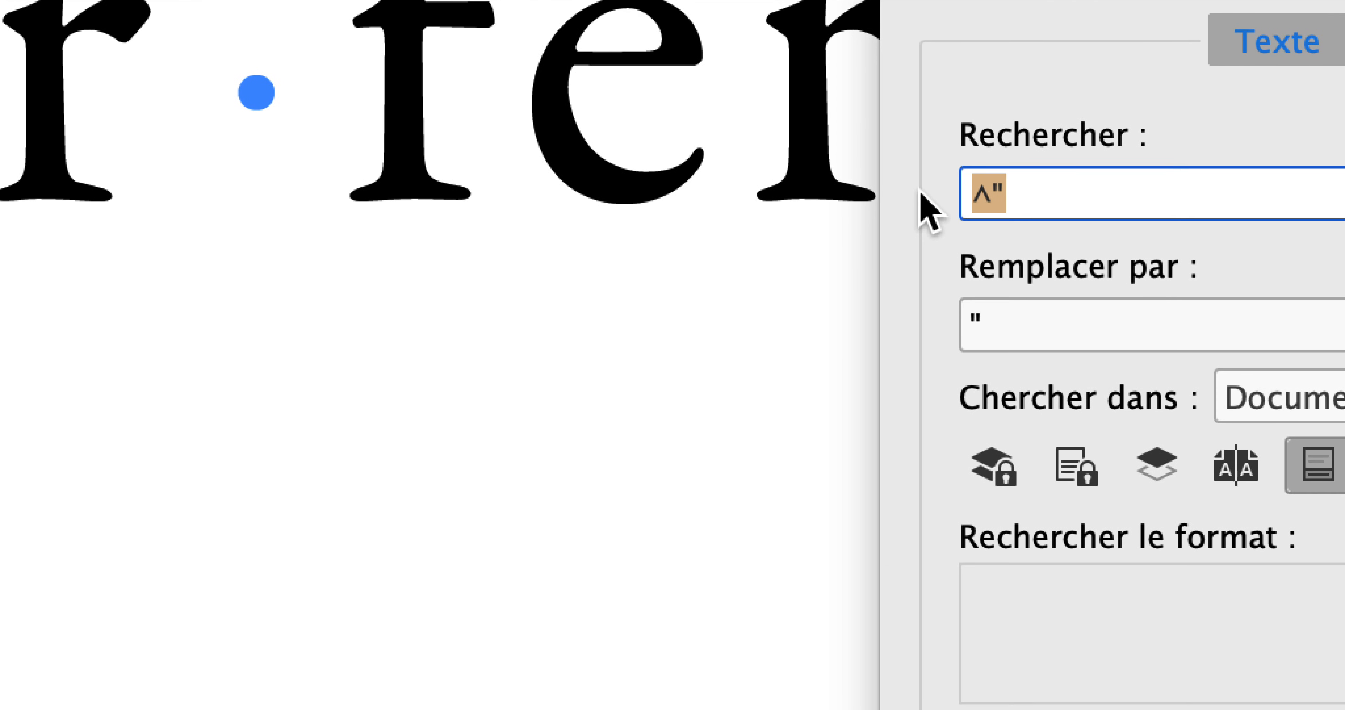
type("?")
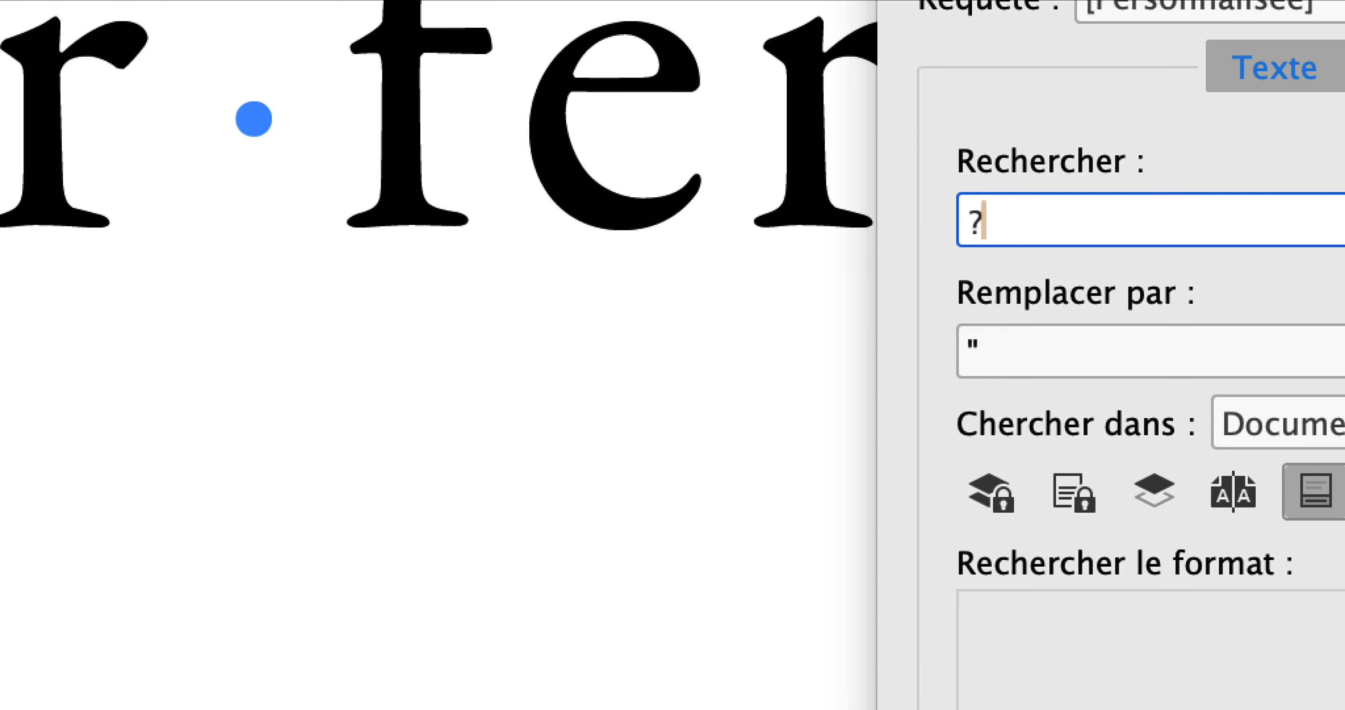
left_click(965, 345)
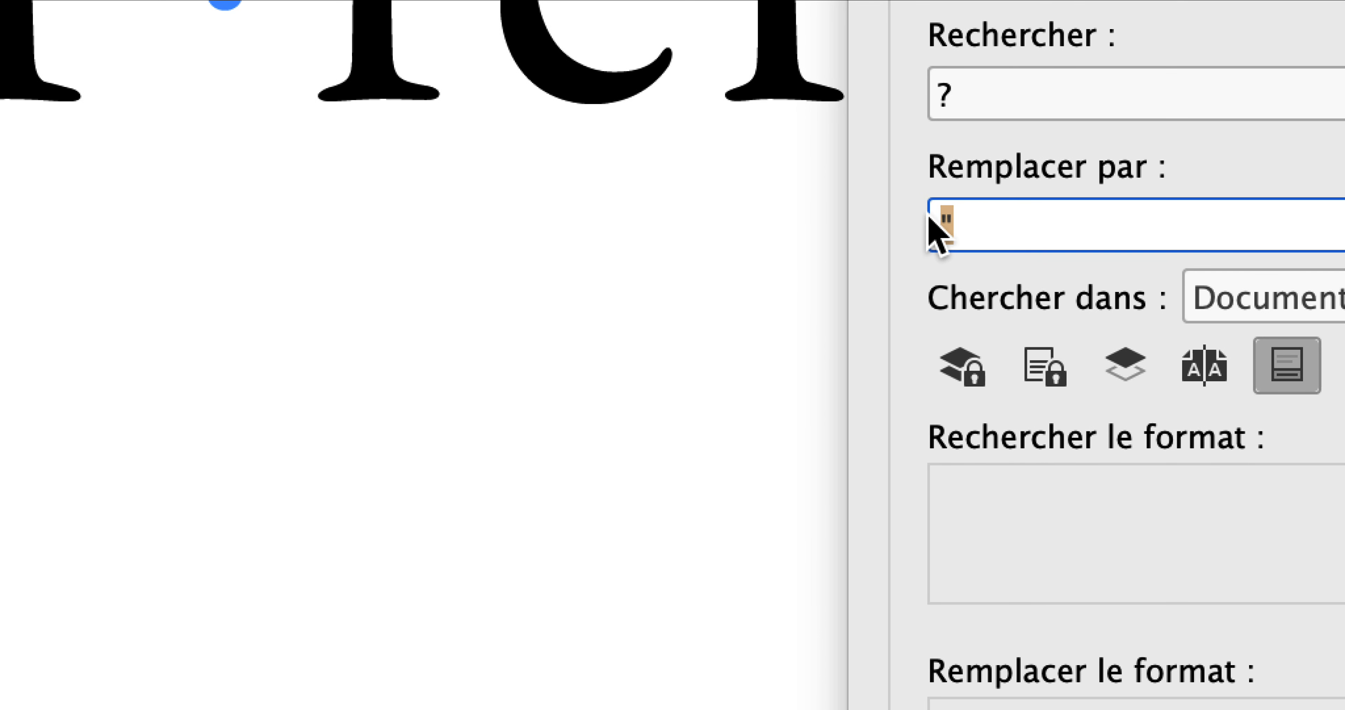
key("BackSpace")
type("?")
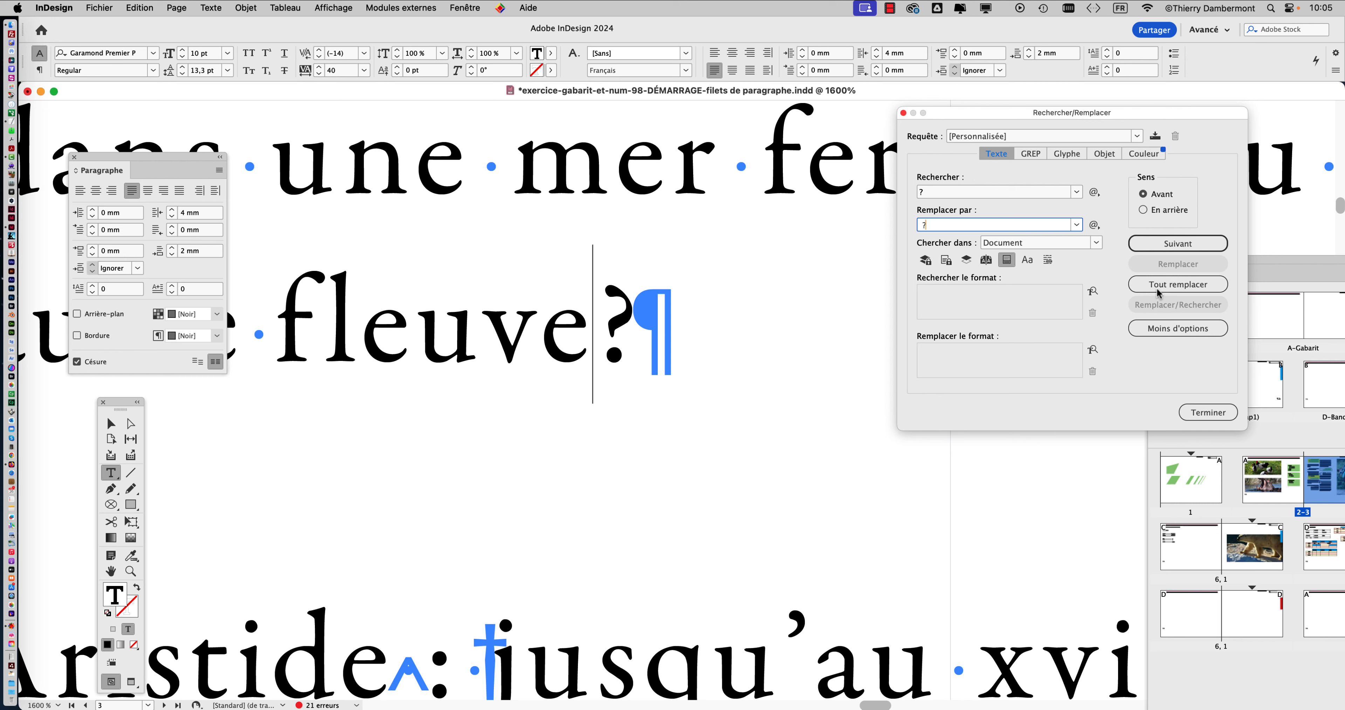
left_click(1157, 286)
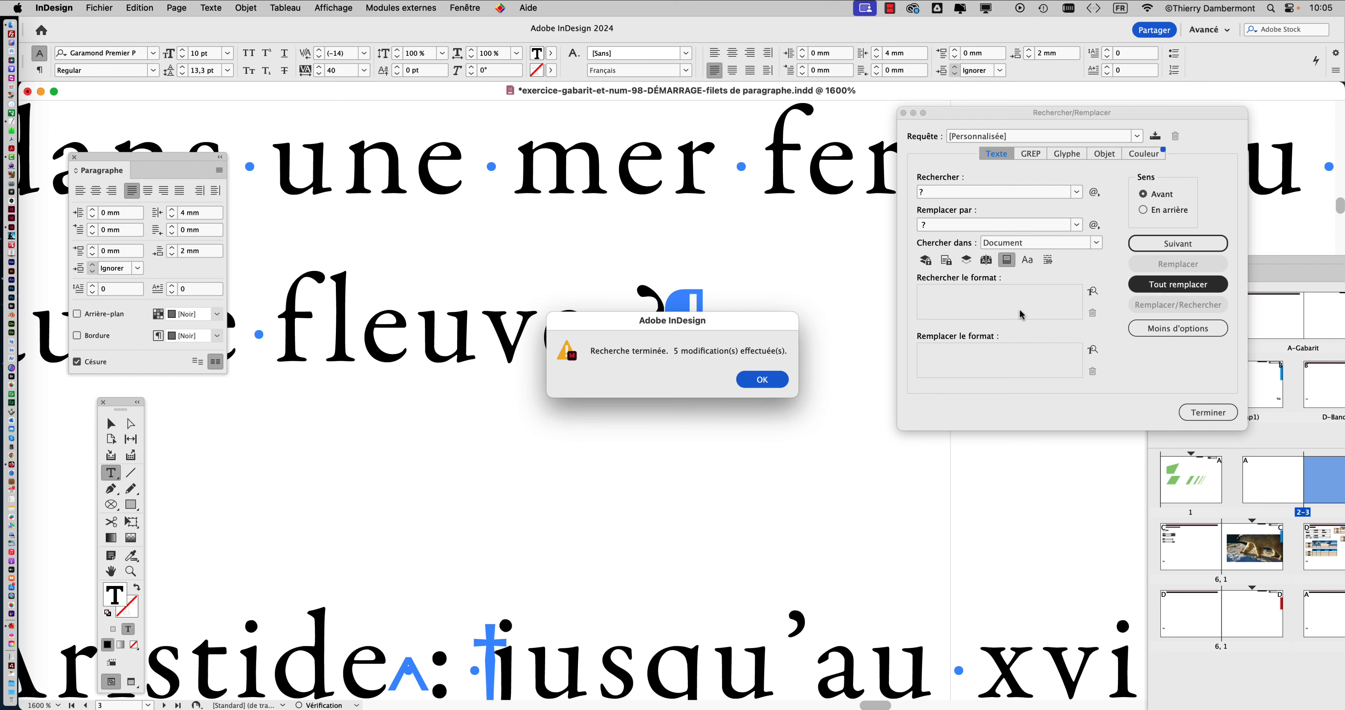
left_click(772, 377)
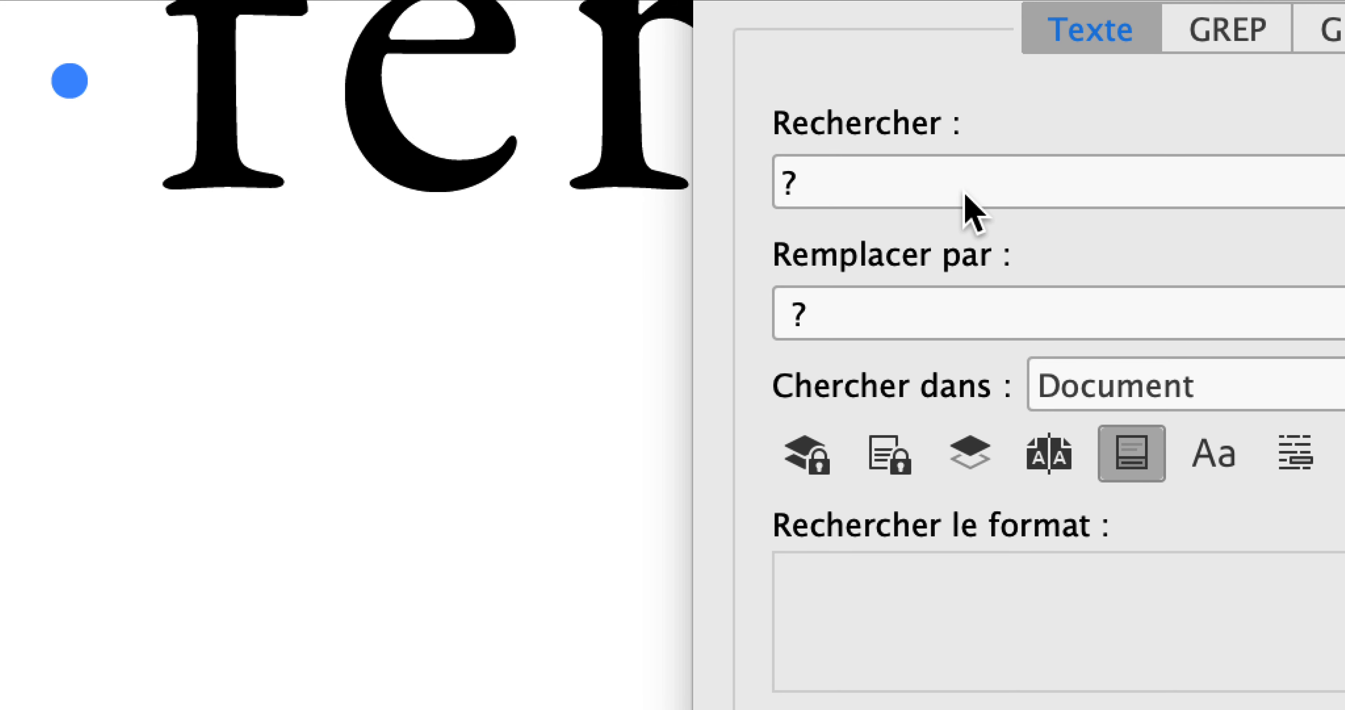
Replace all double spaces in the document with a single space
left_click(838, 180)
left_click_drag(839, 180, 762, 177)
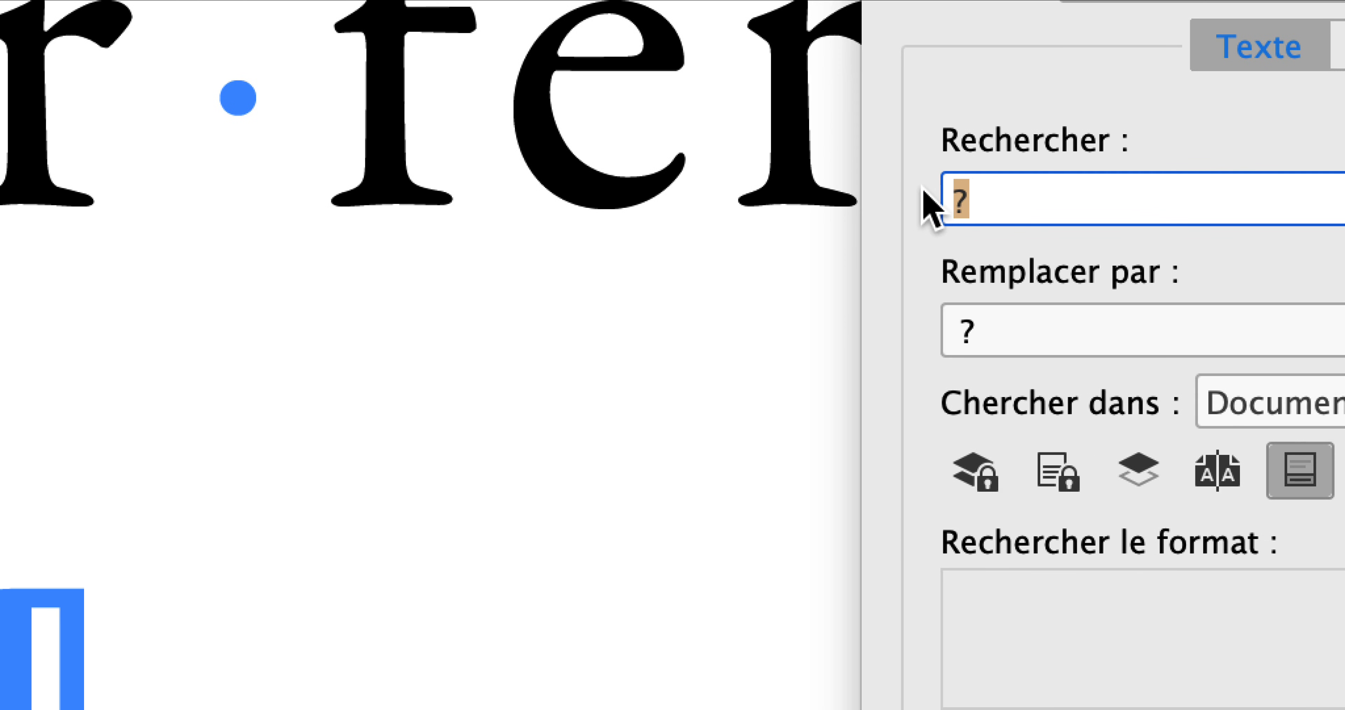
key("BackSpace")
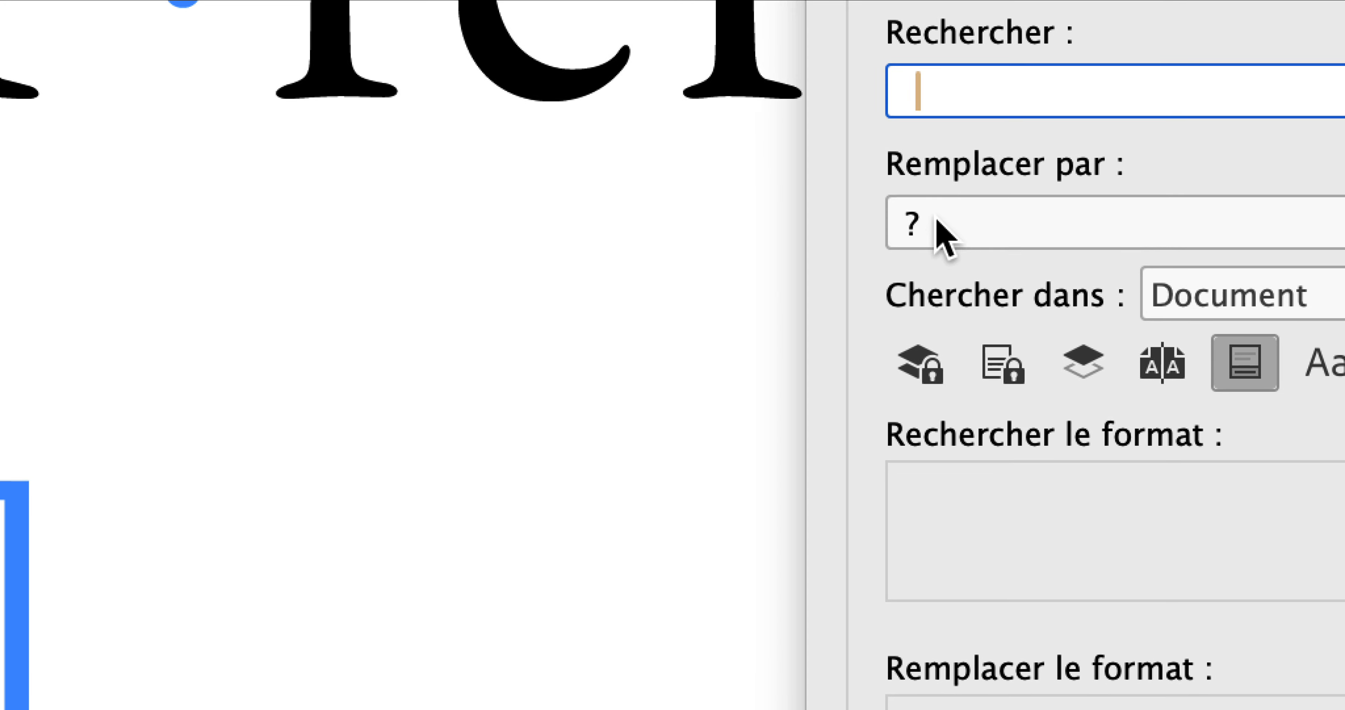
left_click_drag(938, 222, 766, 214)
key("BackSpace")
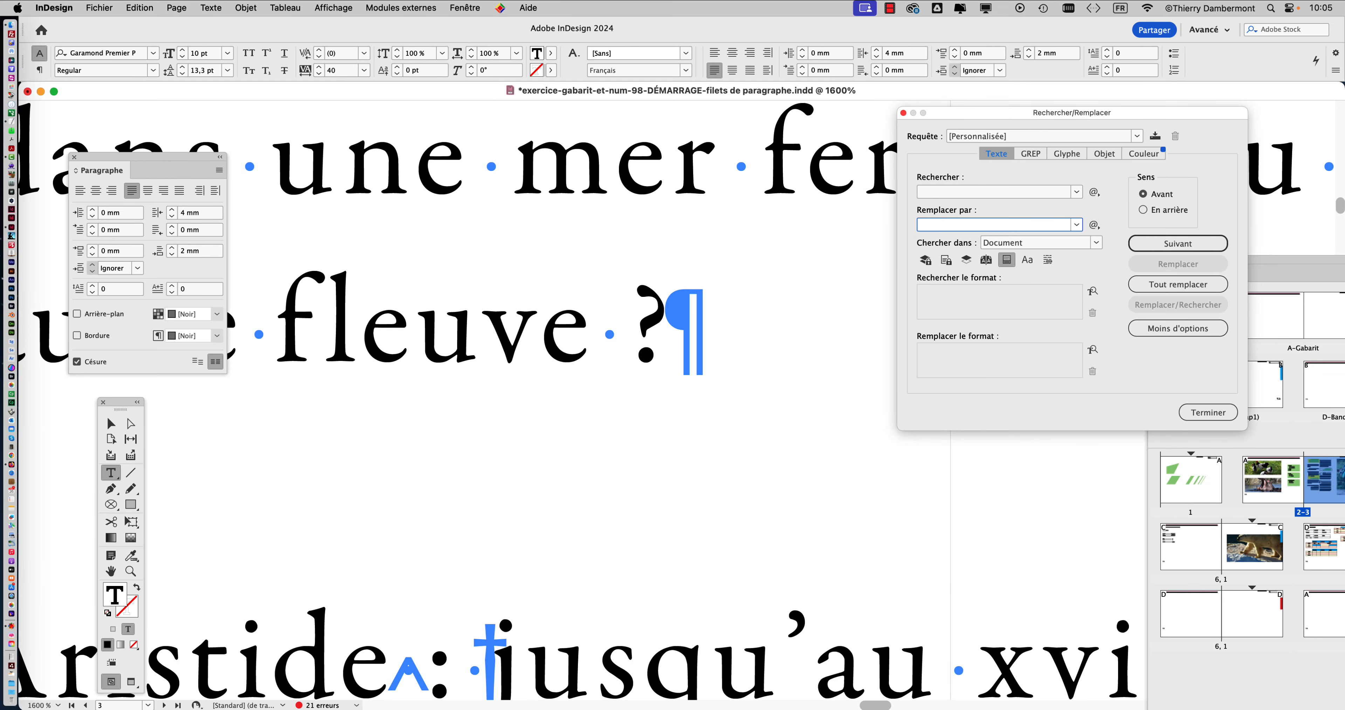
left_click(1178, 284)
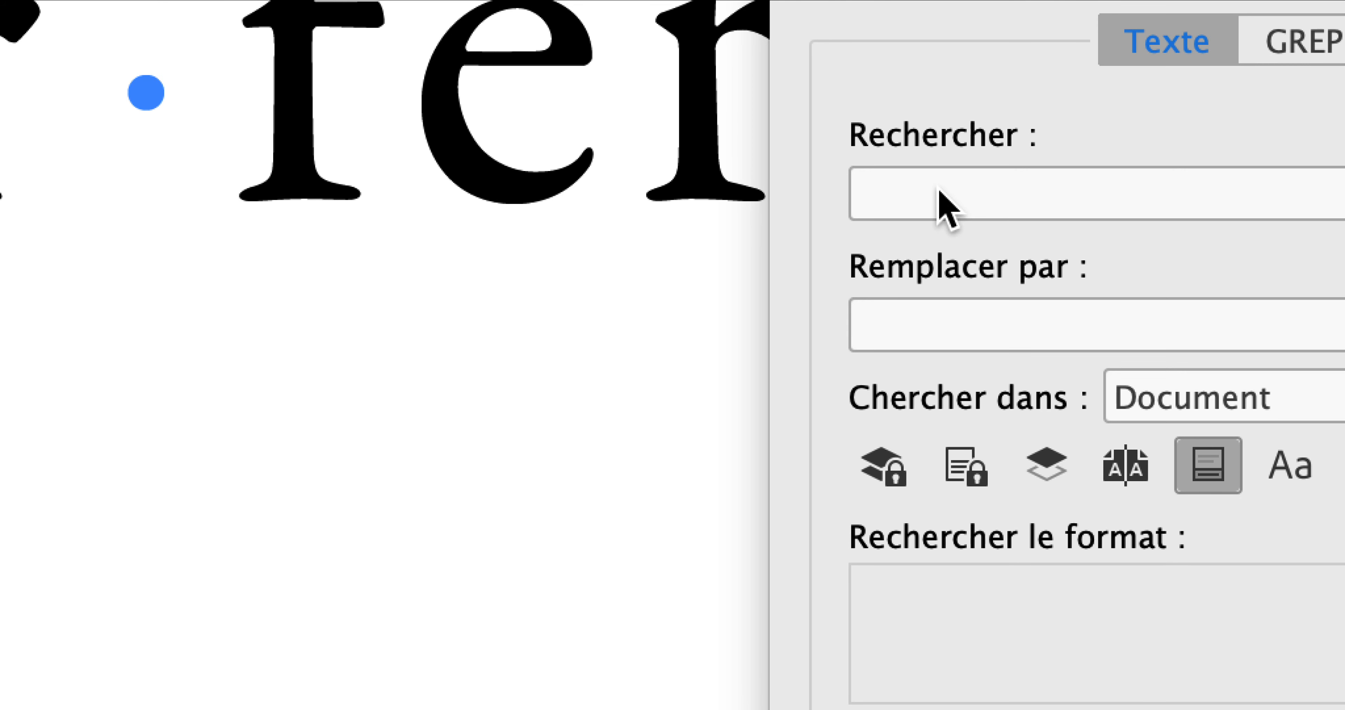
Set up a find and replace of a normal space followed by "?" with a thin space (^<) followed by "?"
left_click(940, 204)
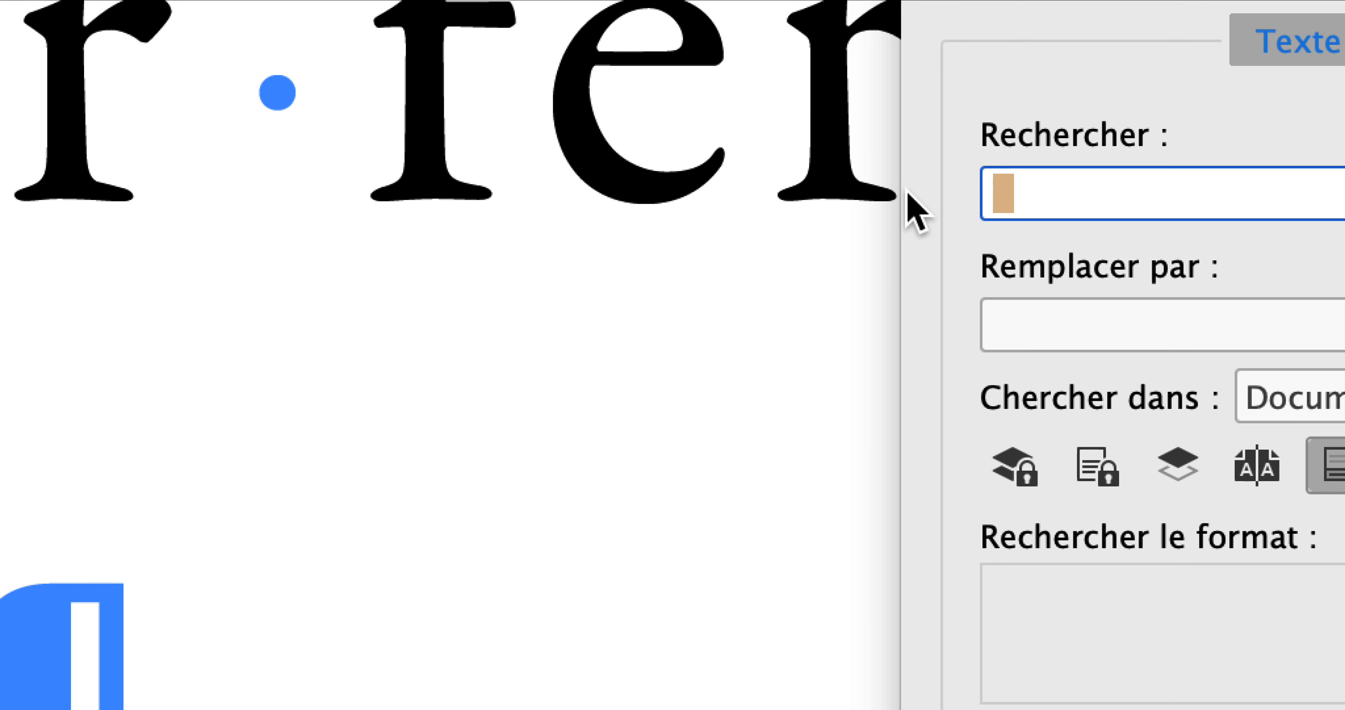
type("?")
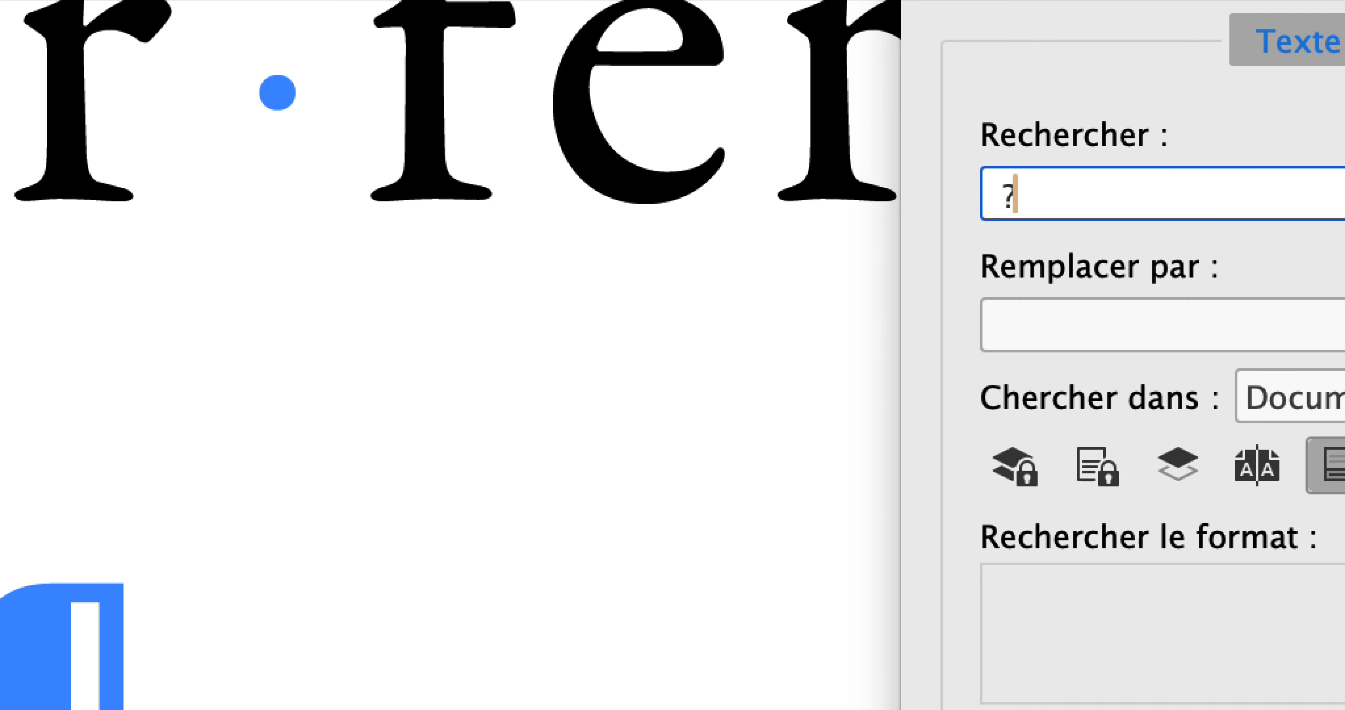
left_click(1037, 329)
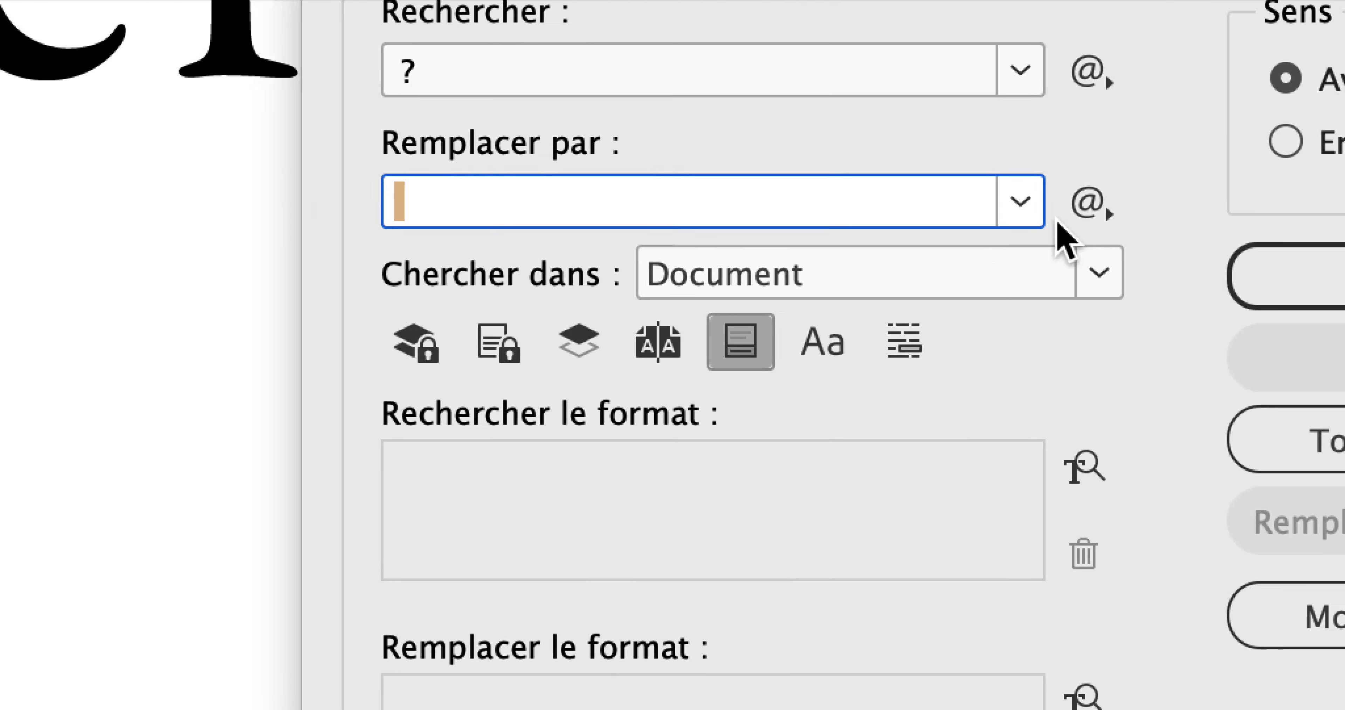
left_click(1090, 209)
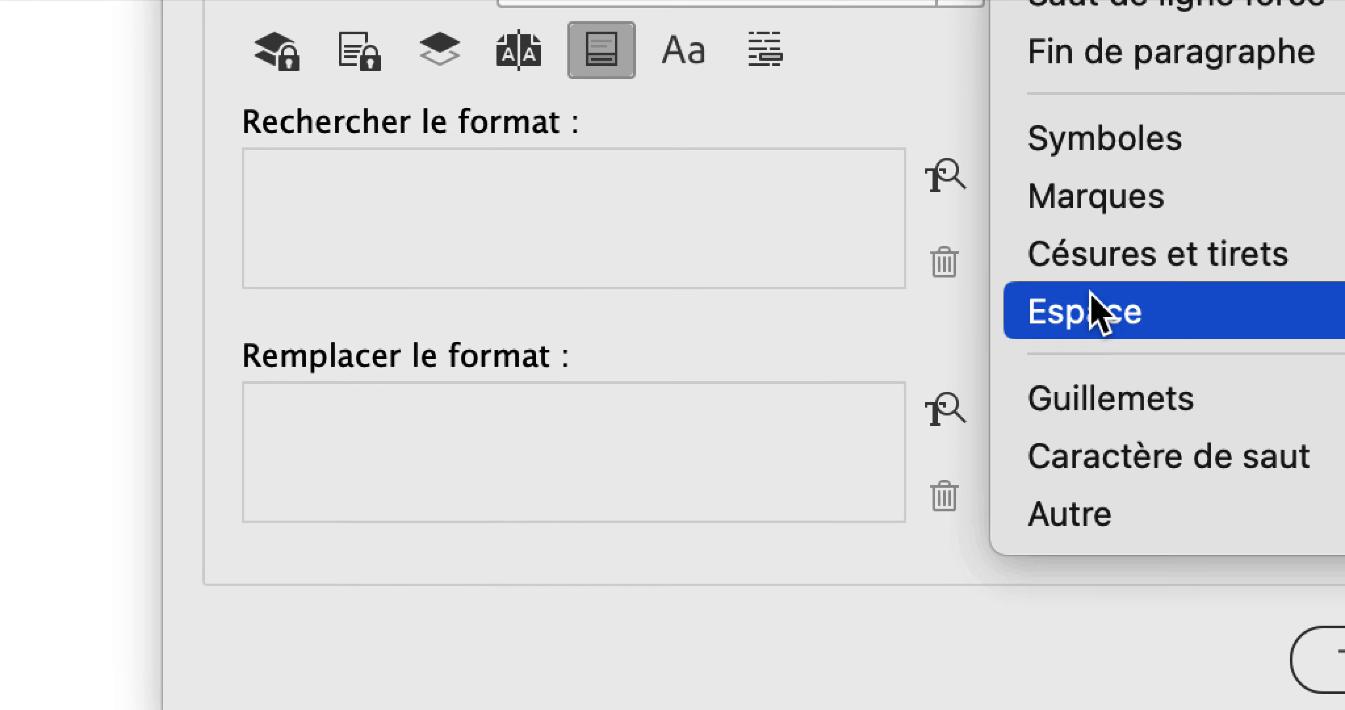
mouse_move(1091, 309)
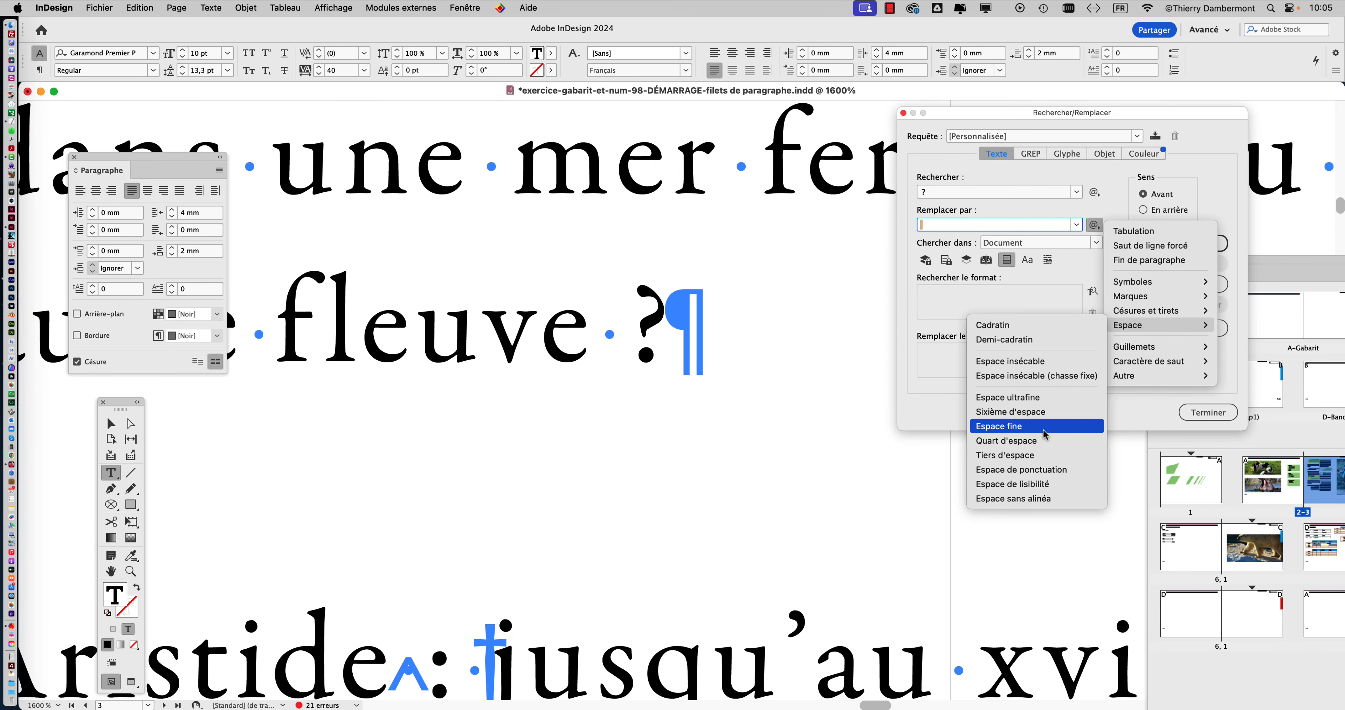
left_click(1043, 432)
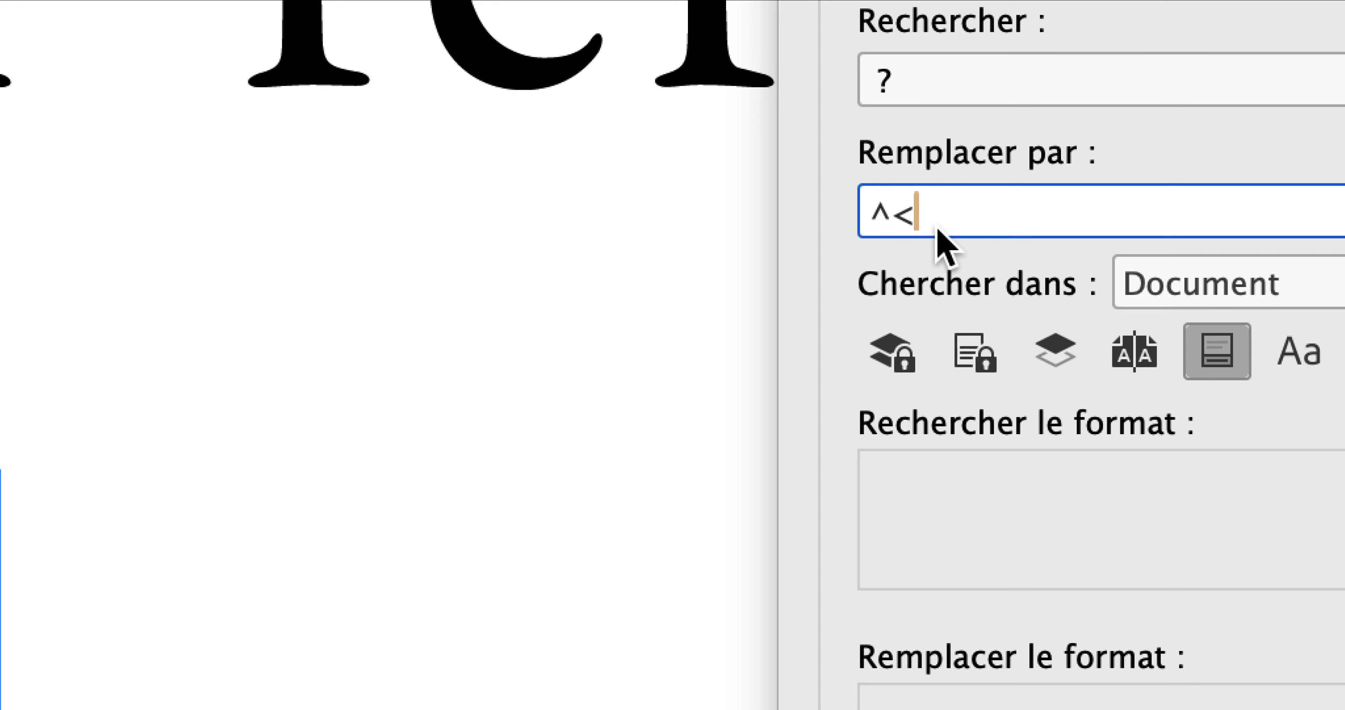
type("?")
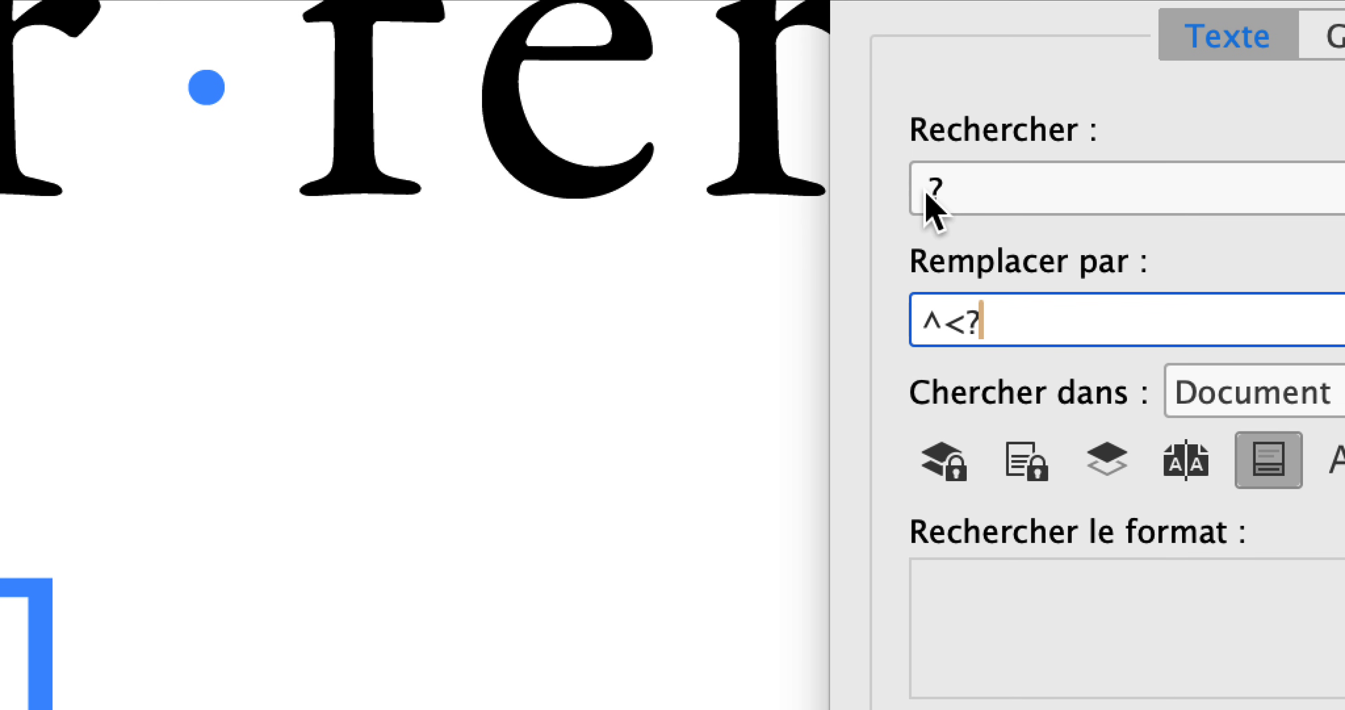
Check the search and replacement text, replace all occurrences in the document, and finish the find and replace
left_click(927, 193)
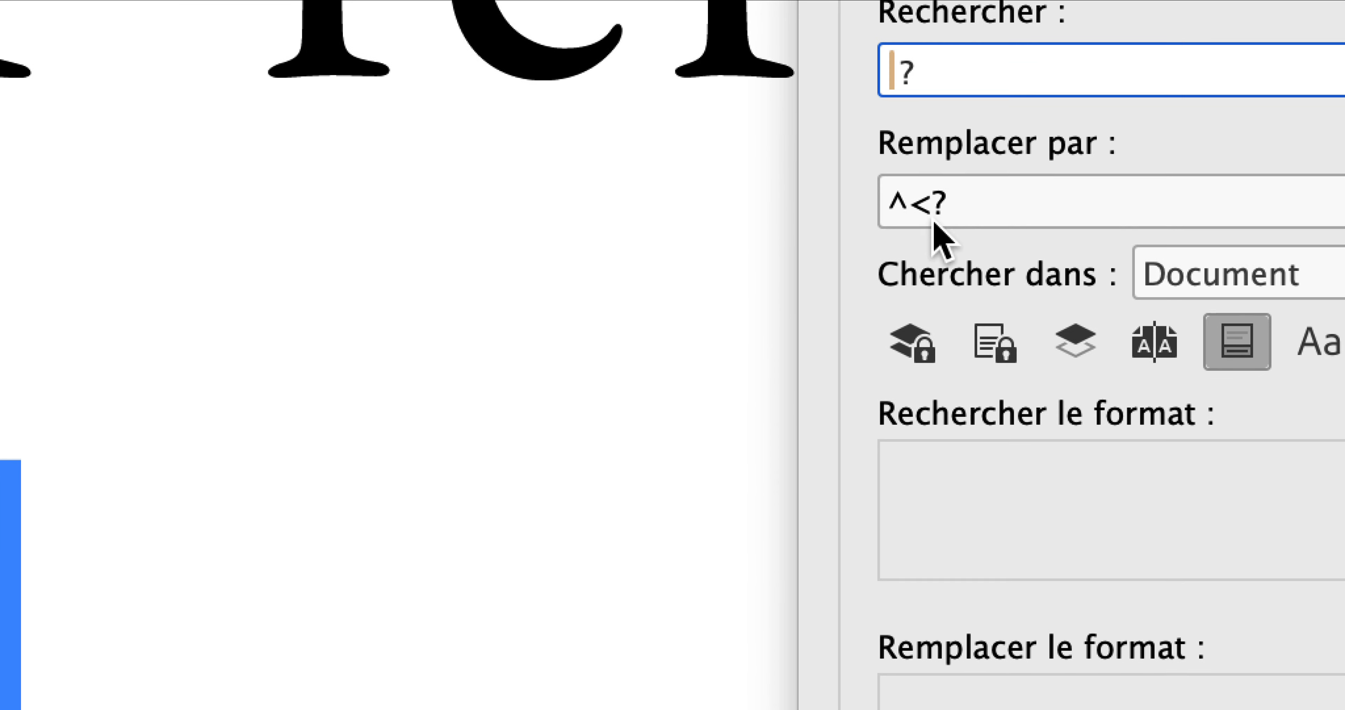
left_click_drag(932, 209, 889, 208)
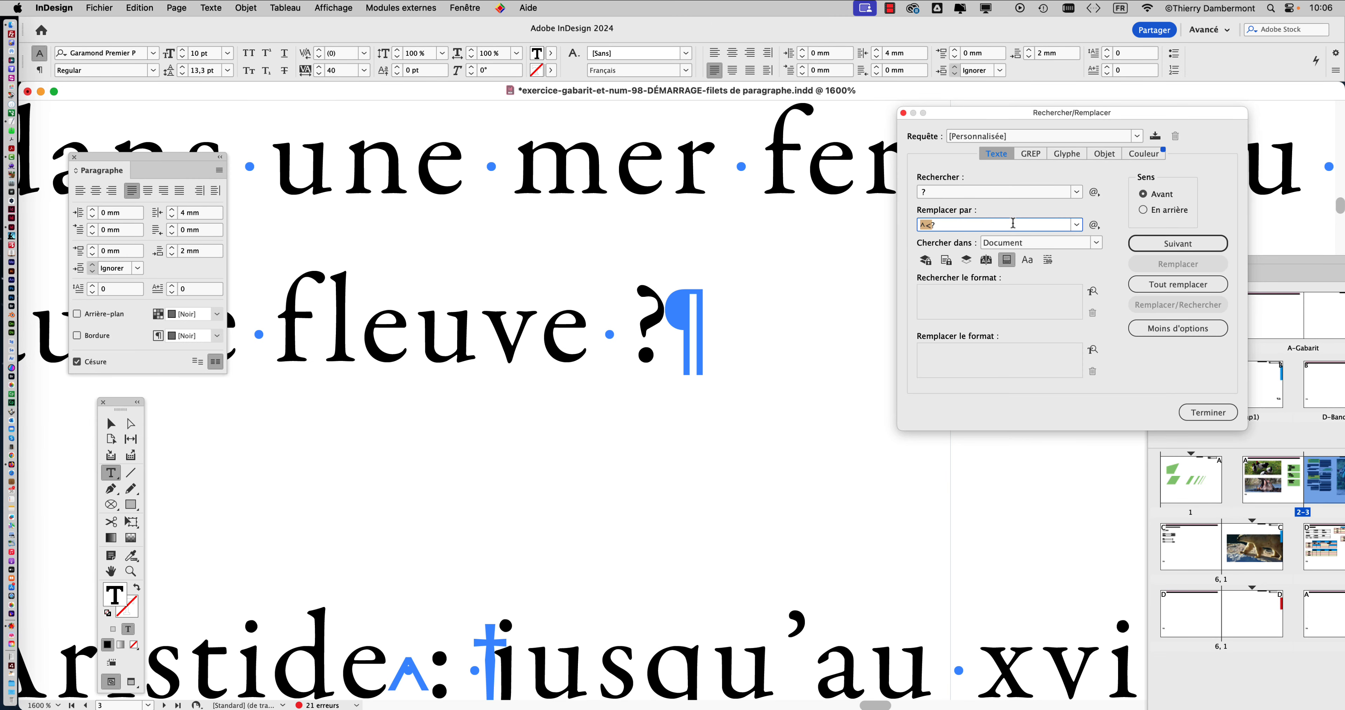
left_click(1178, 283)
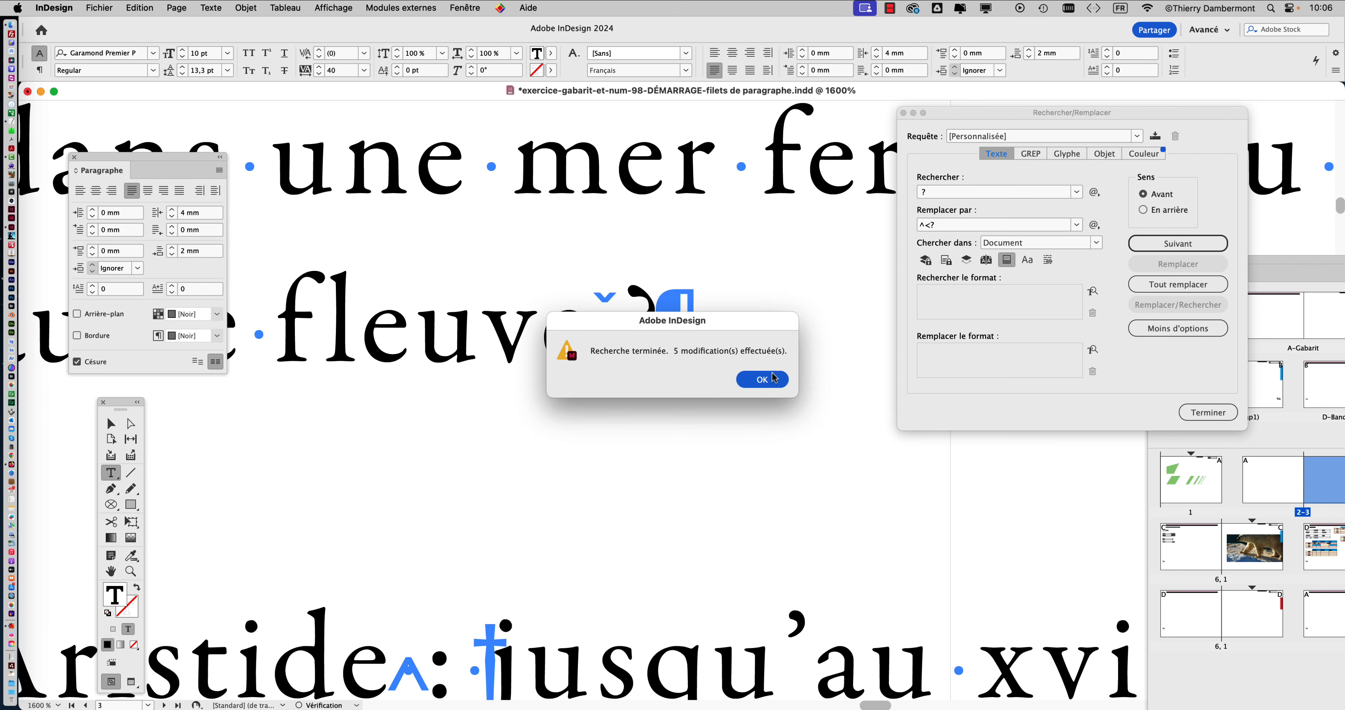
left_click(762, 379)
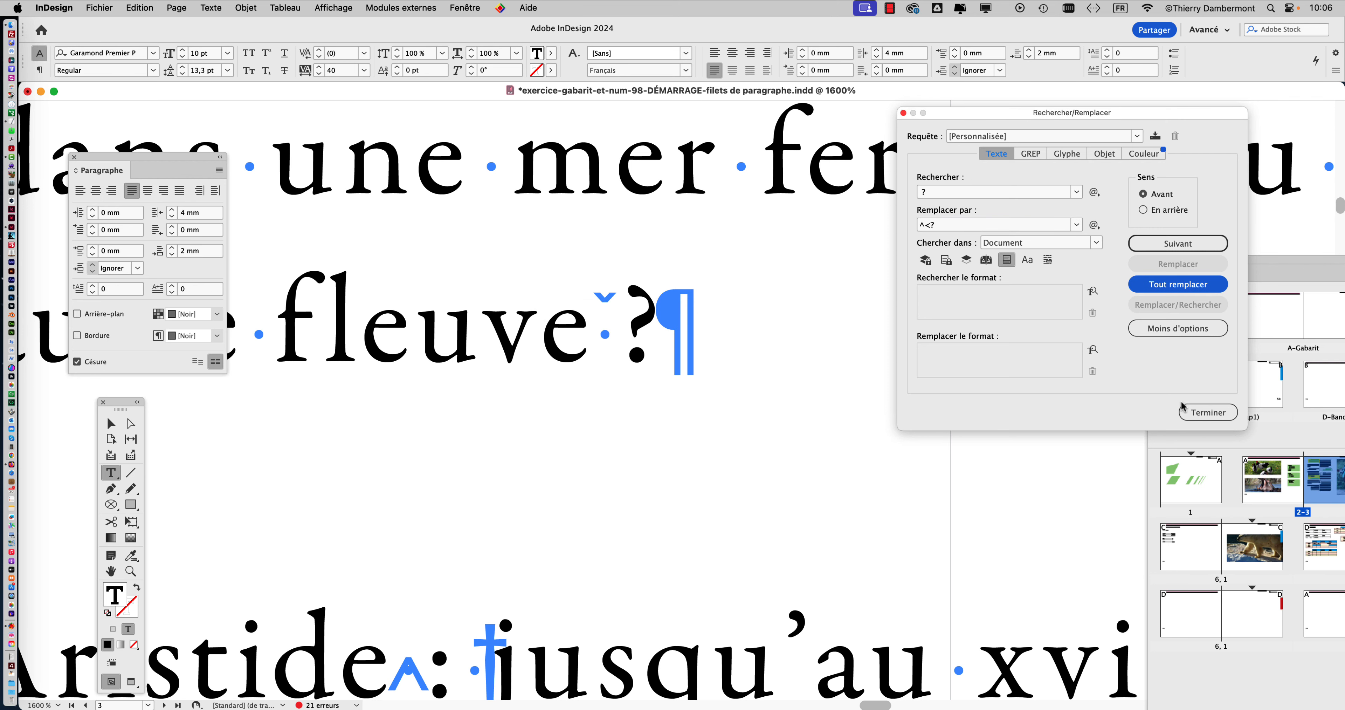
left_click(1203, 411)
Examine the space before the question mark after "fleuve" and the spaces before colons in the adjacent column
scroll(788, 371, "down", 3)
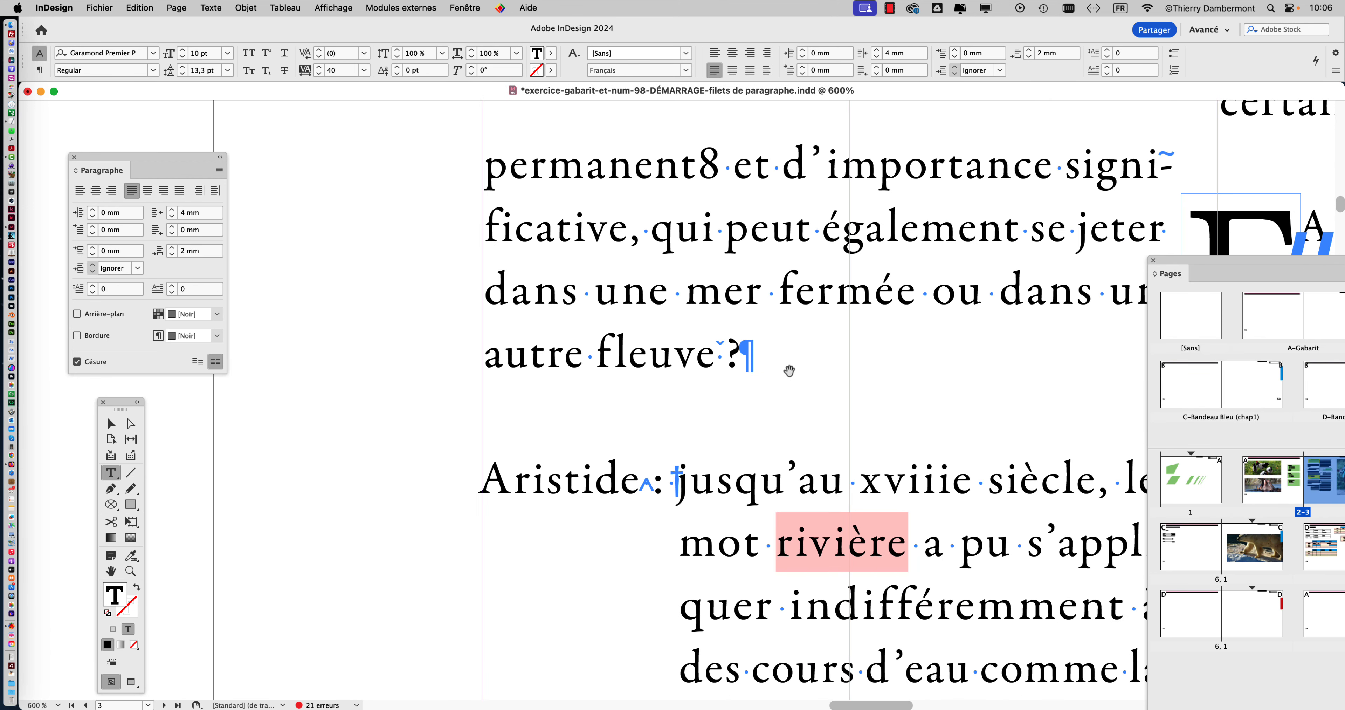
scroll(788, 371, "down", 2)
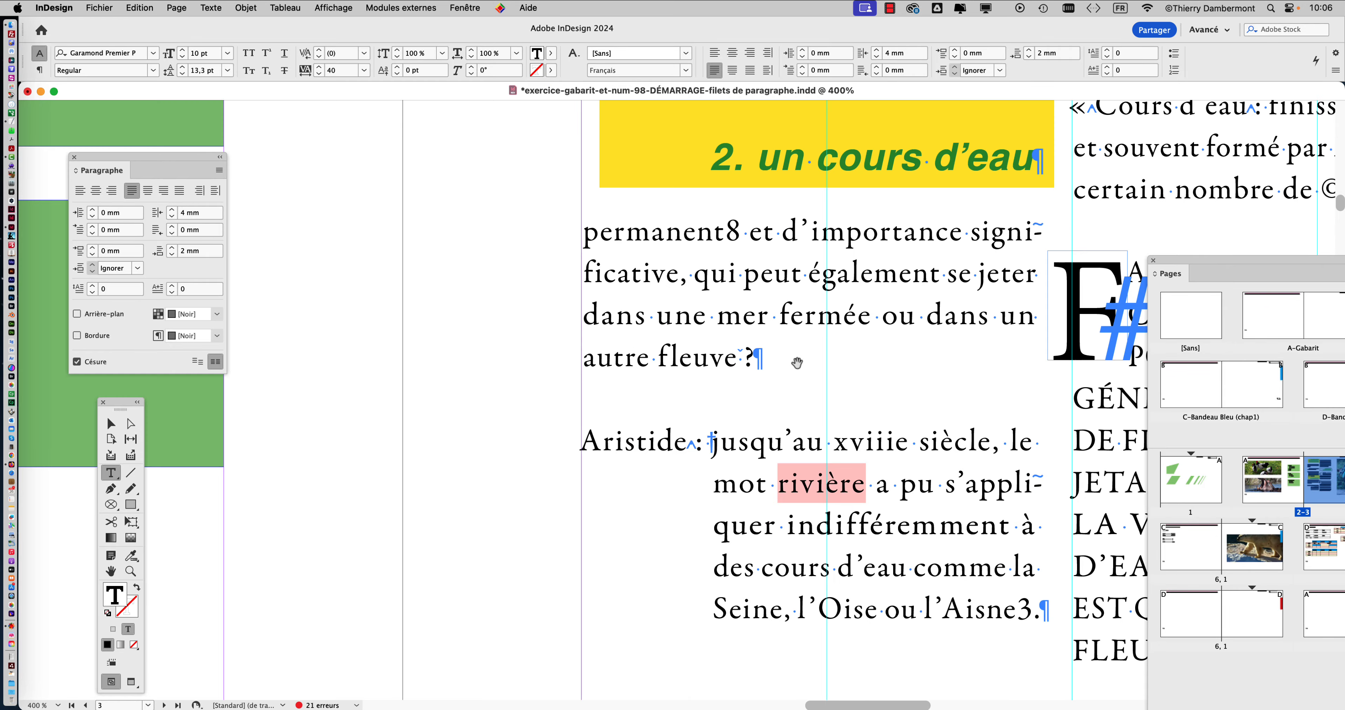
scroll(789, 370, "right", 5)
scroll(840, 389, "up", 3)
scroll(840, 389, "right", 3)
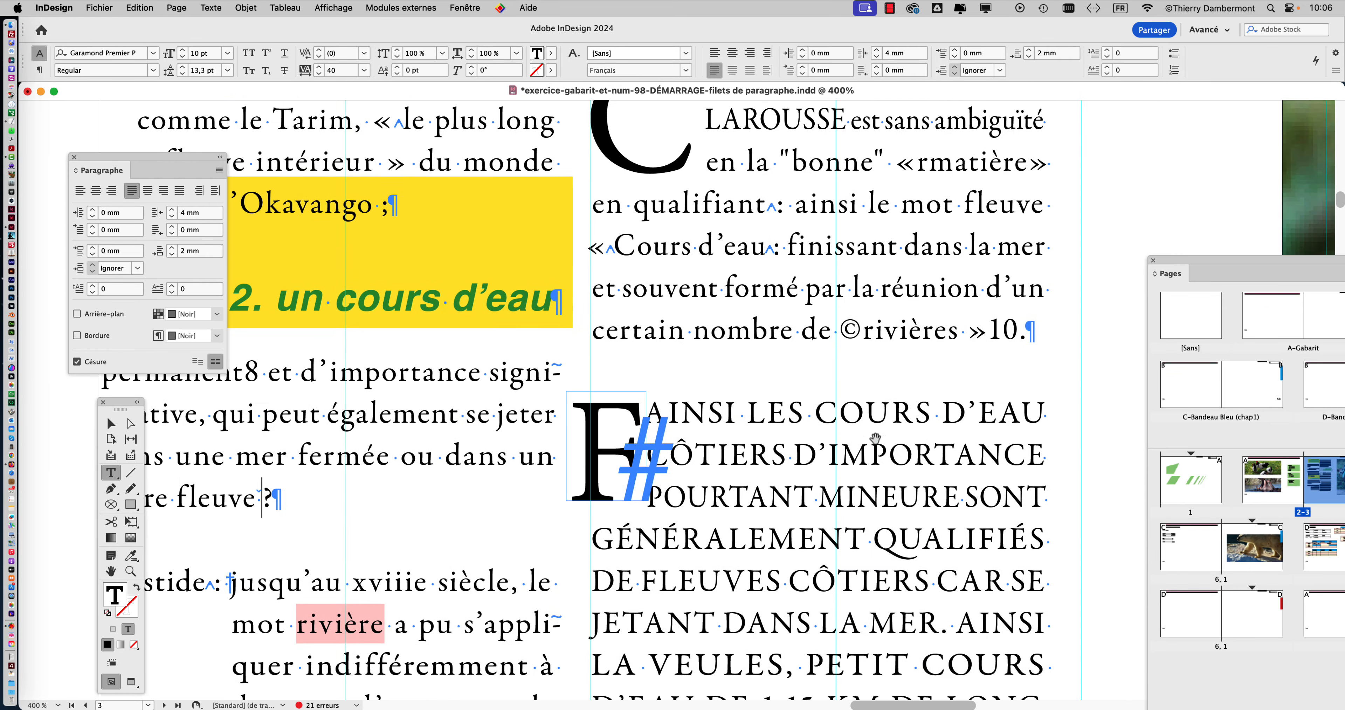
scroll(779, 453, "left", 4)
scroll(779, 453, "down", 1)
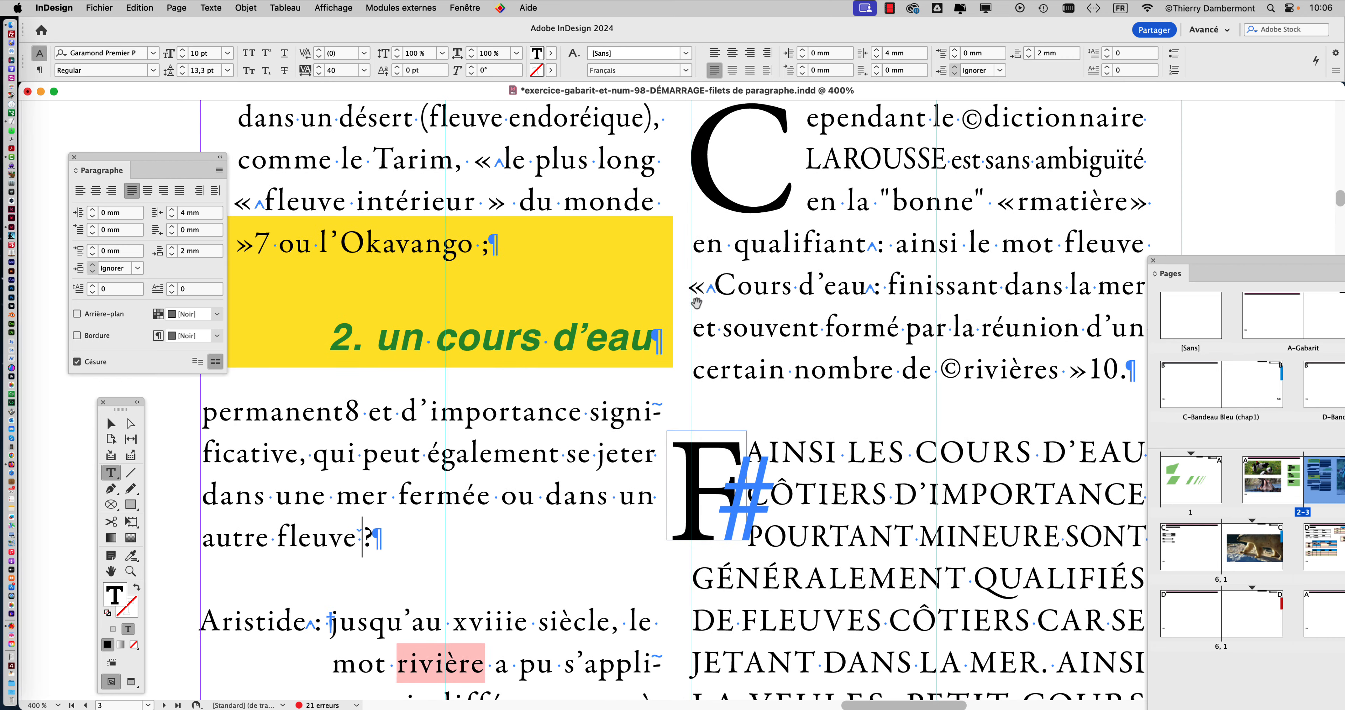
left_click_drag(825, 335, 747, 356)
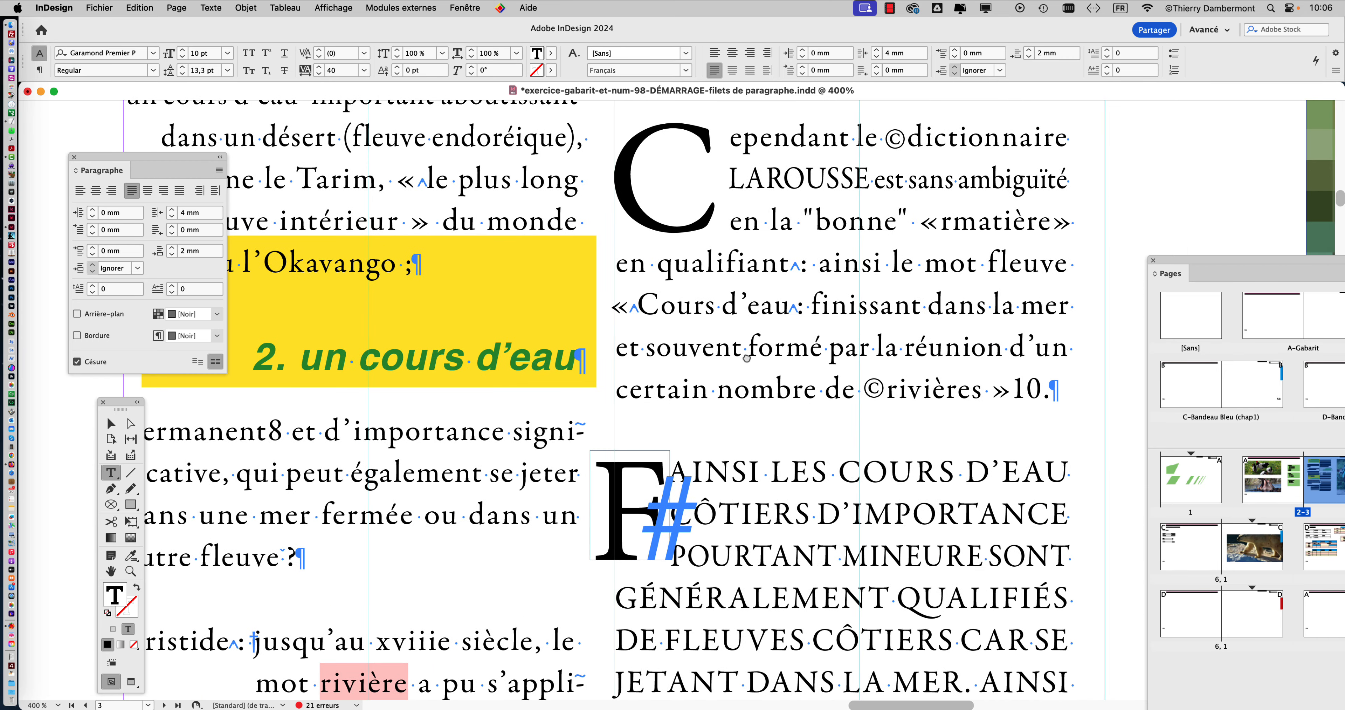
scroll(797, 312, "up", 2)
scroll(797, 311, "up", 1)
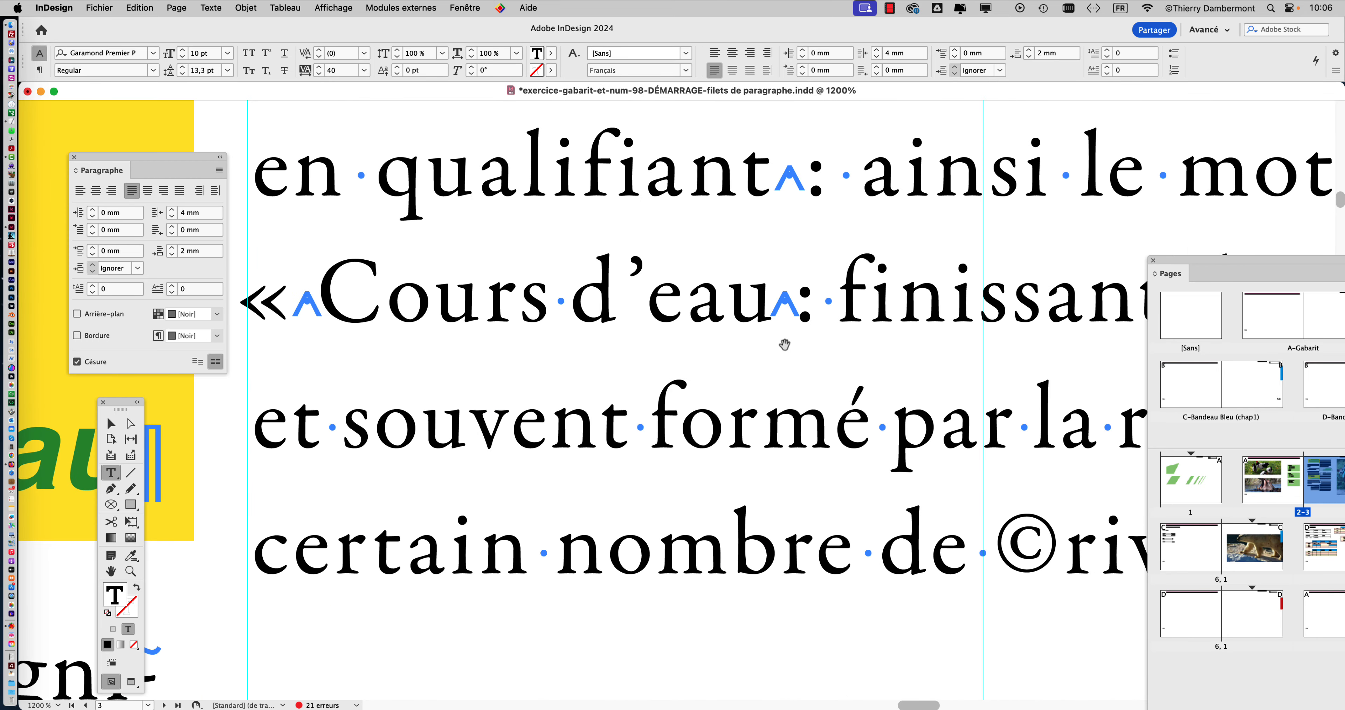
scroll(783, 348, "down", 5)
scroll(748, 344, "left", 8)
scroll(748, 345, "down", 5)
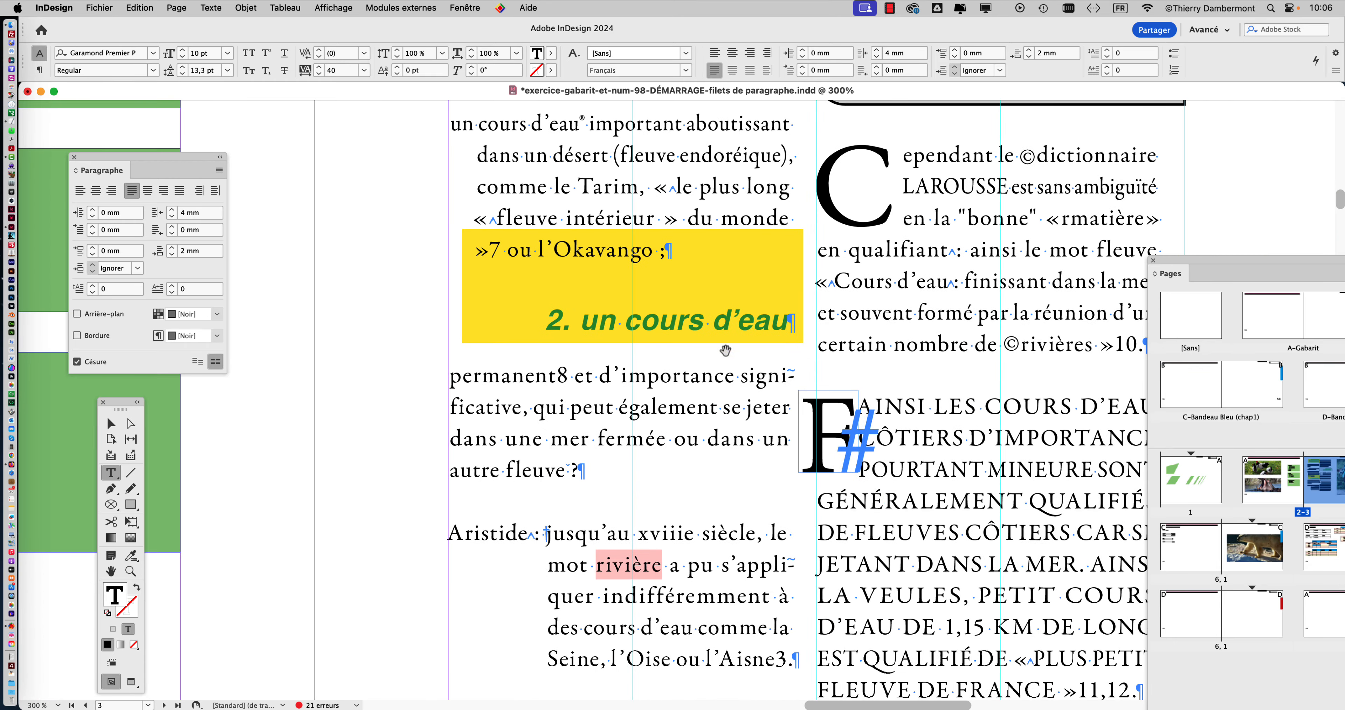
scroll(714, 272, "down", 2)
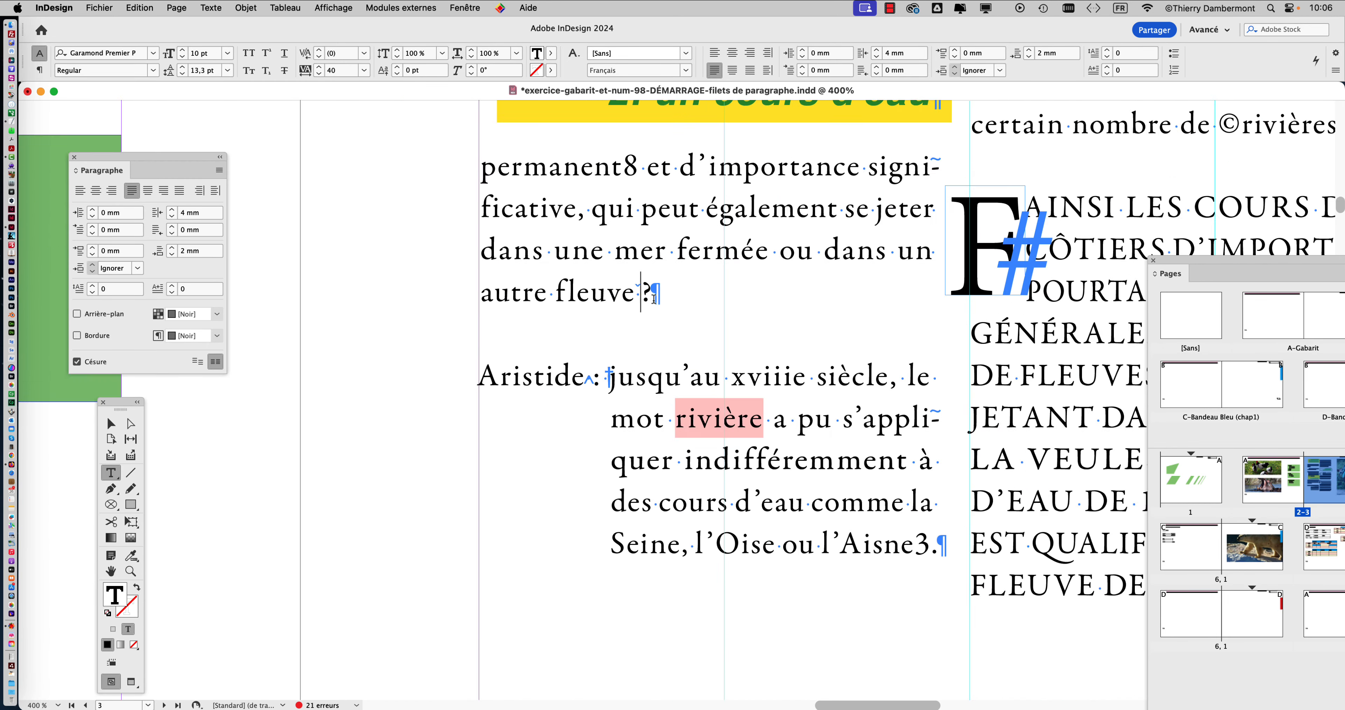
scroll(751, 288, "up", 3)
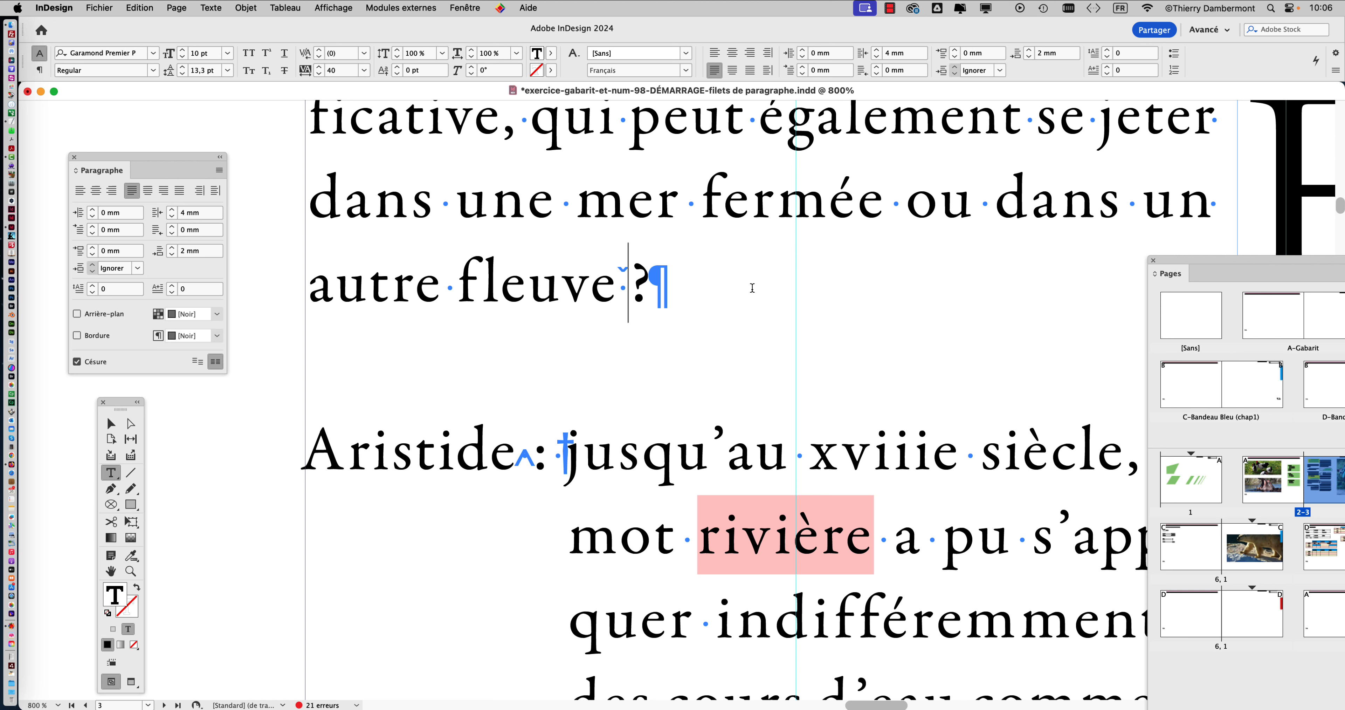
scroll(778, 315, "down", 3)
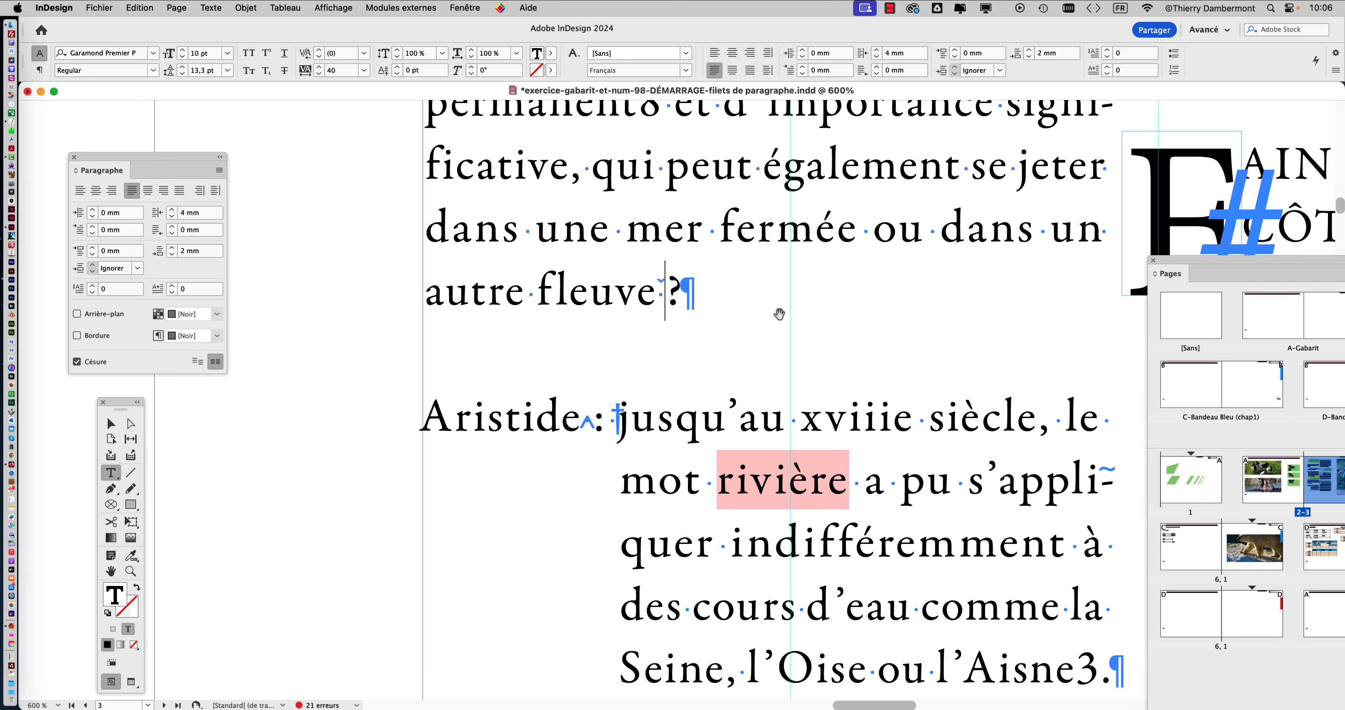
left_click_drag(771, 314, 577, 319)
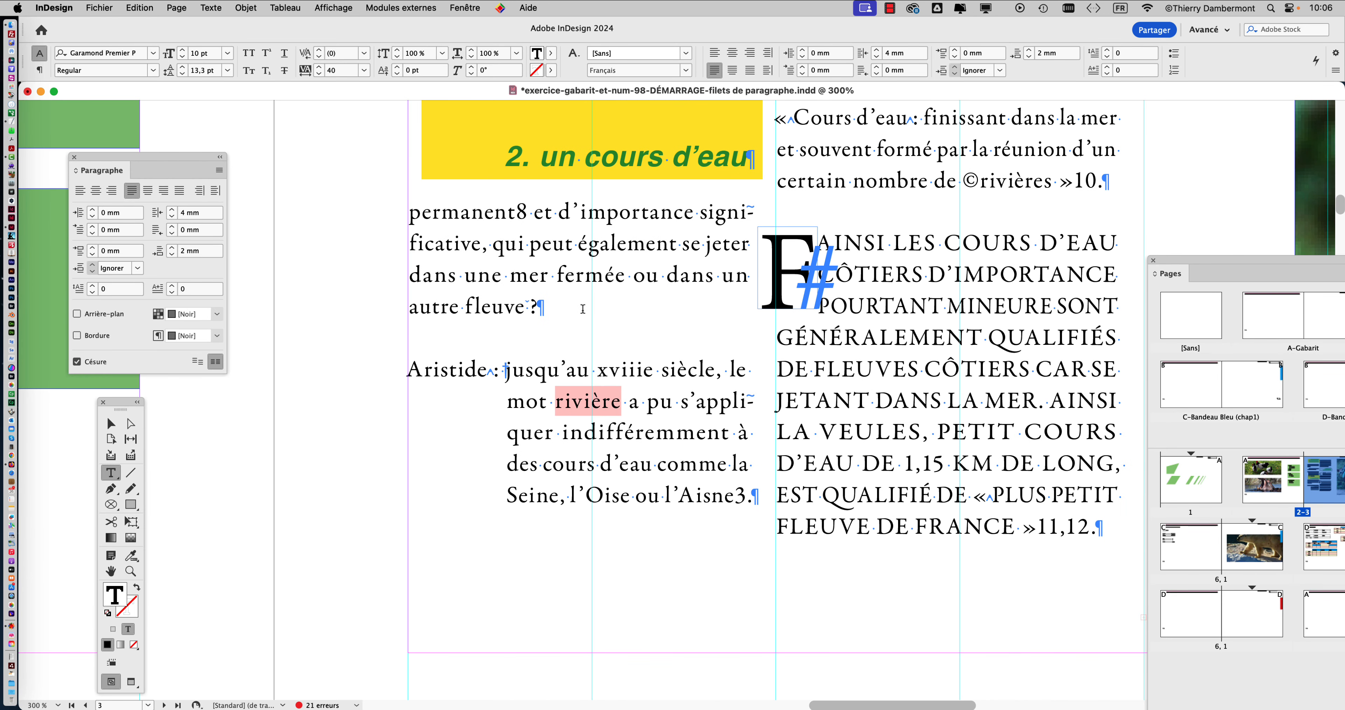
Reopen Find/Replace to review the question mark query, keeping it clear of the text, and close it without replacing
left_click(137, 8)
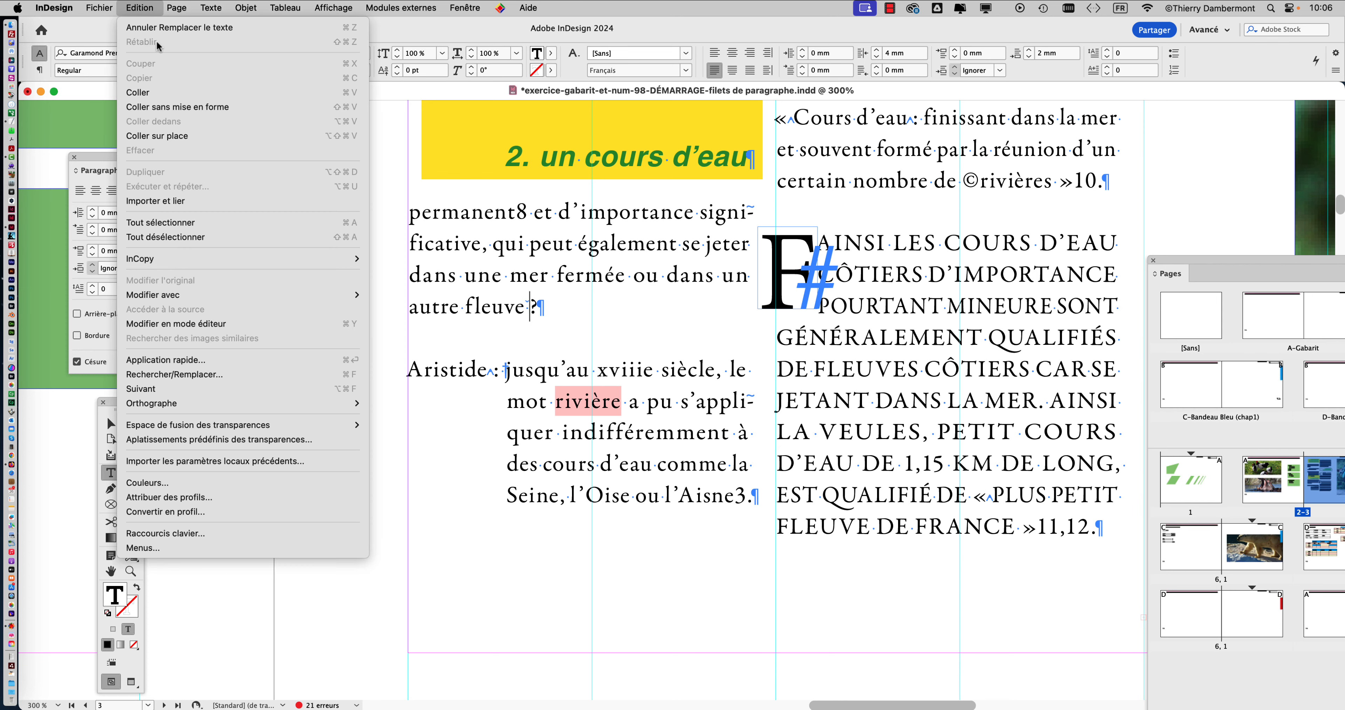
left_click(237, 374)
left_click_drag(983, 121, 452, 171)
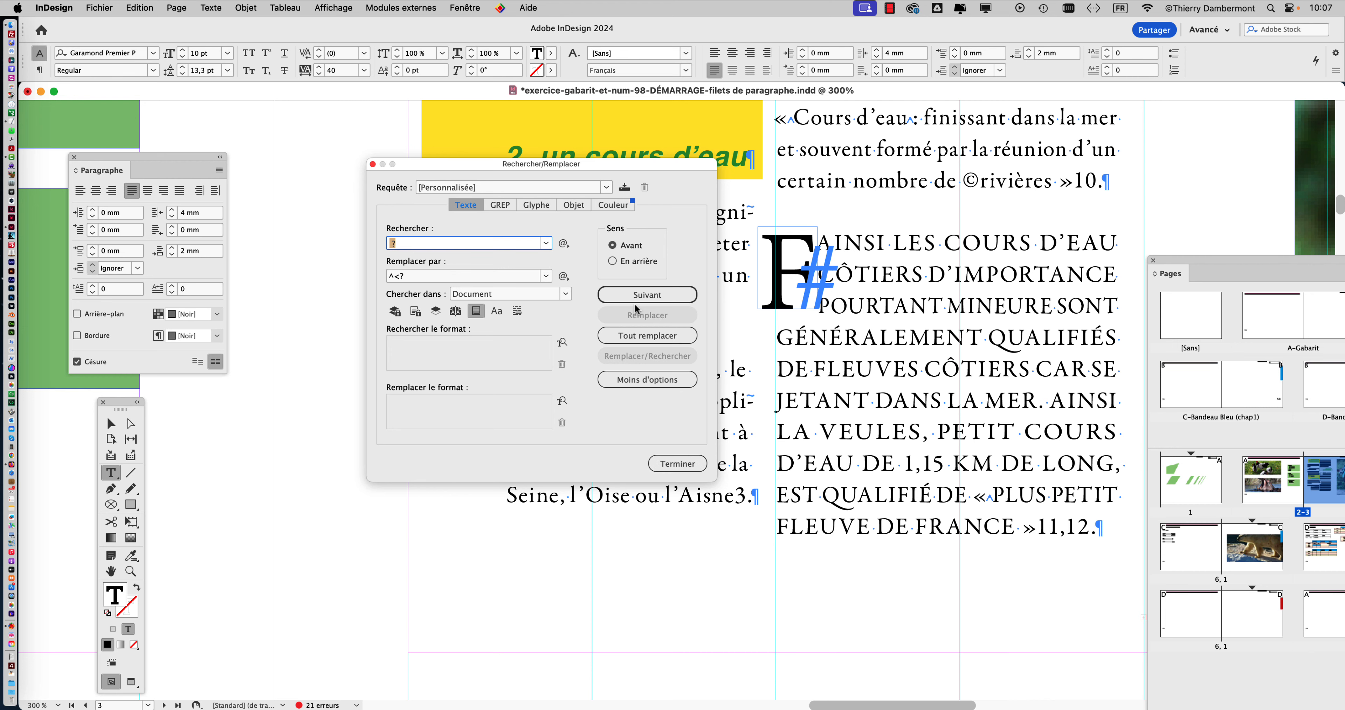
left_click(677, 463)
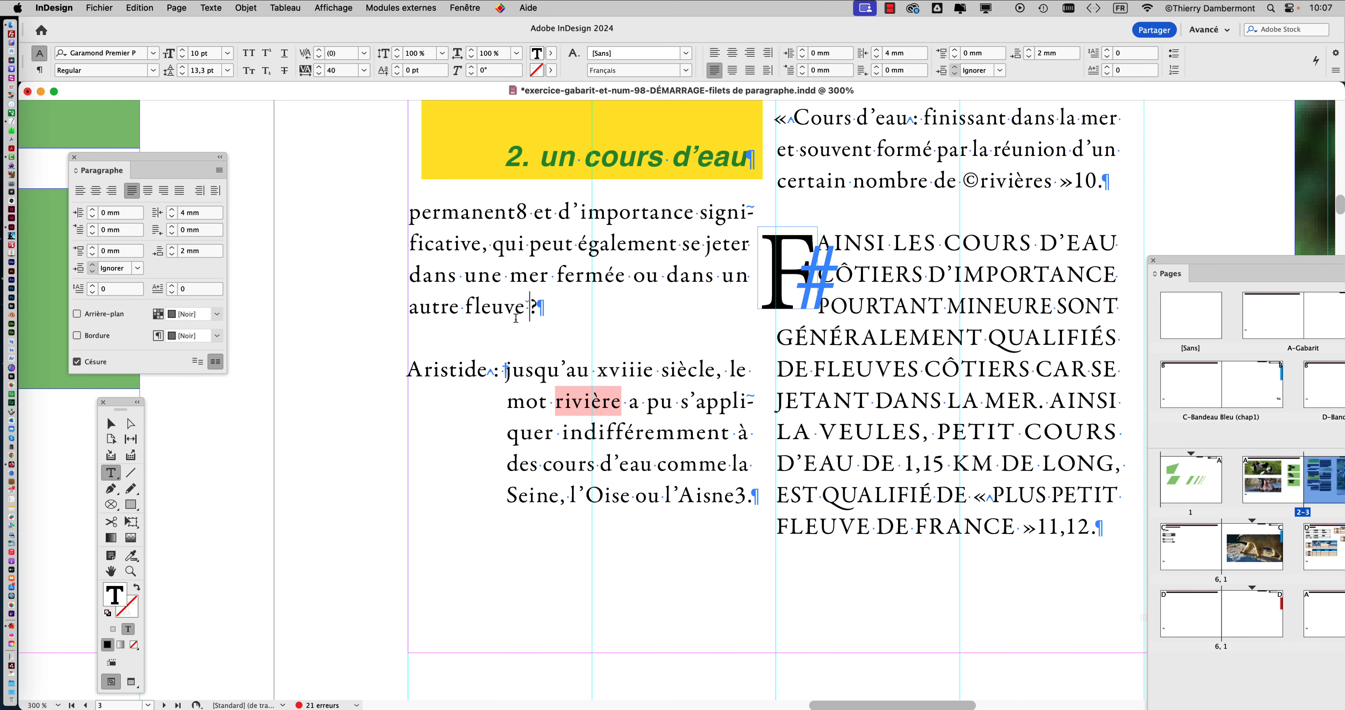
Select the thin space between "fleuve" and the question mark and inspect its marker up close
scroll(516, 318, "up", 2)
key("shift+Left")
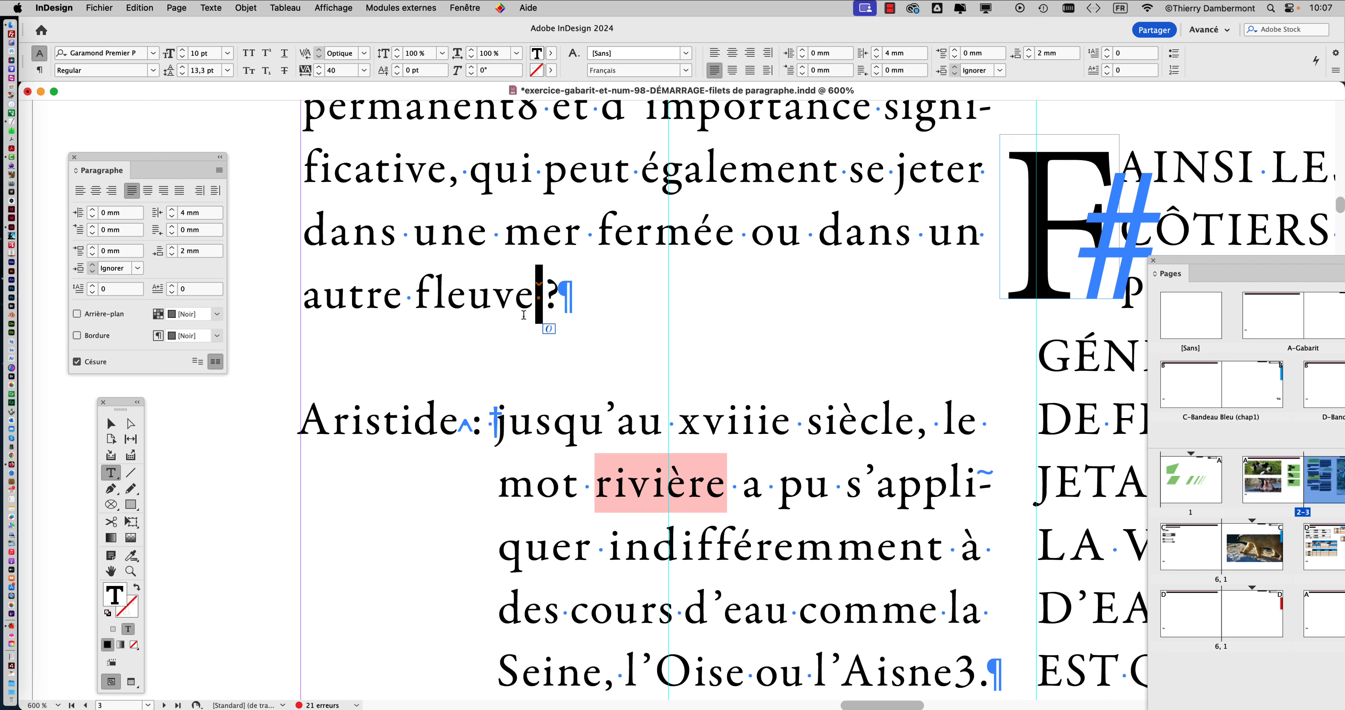
scroll(504, 318, "up", 1)
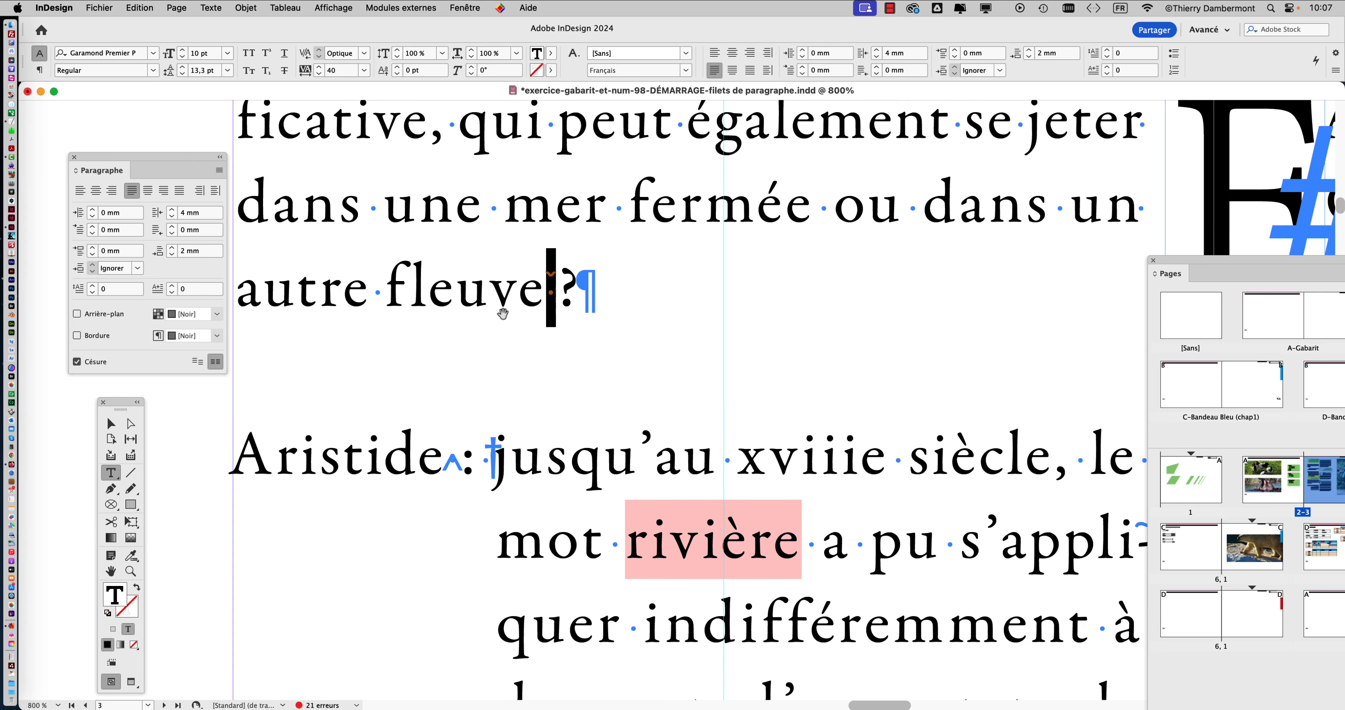
scroll(553, 280, "up", 2)
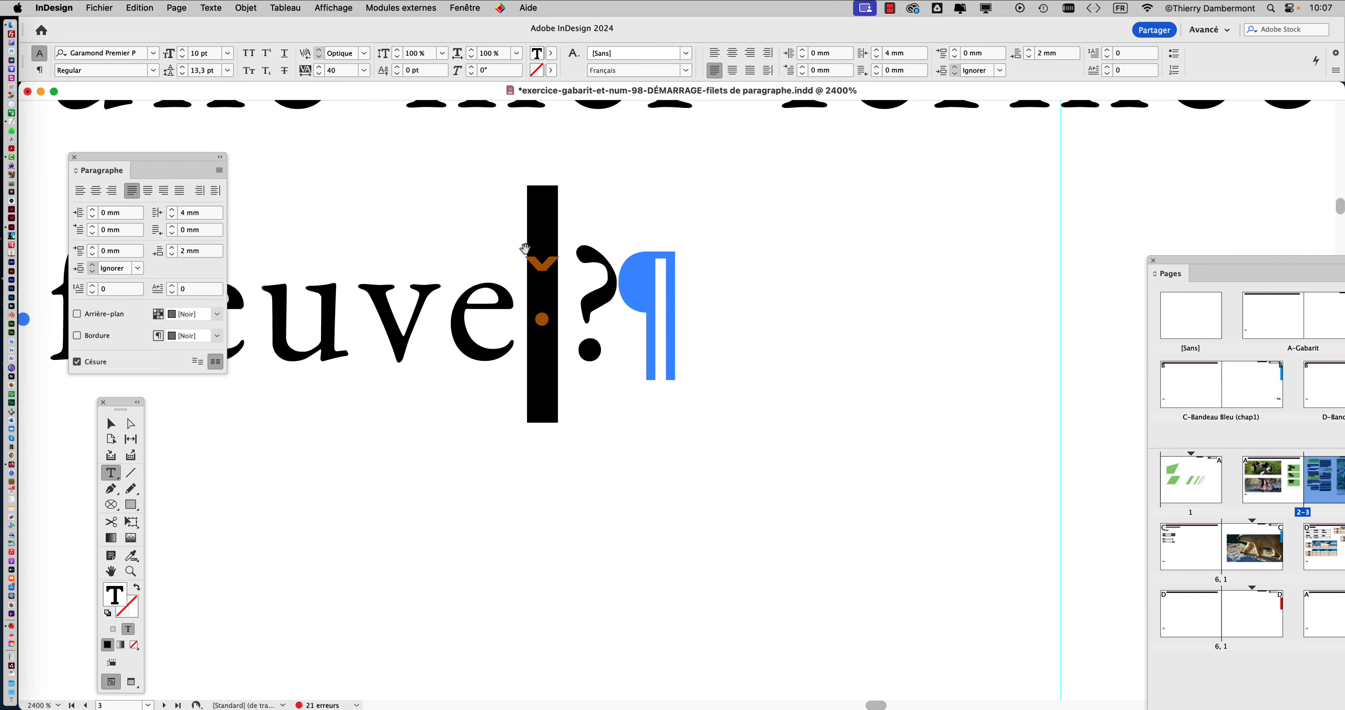
scroll(550, 324, "down", 5)
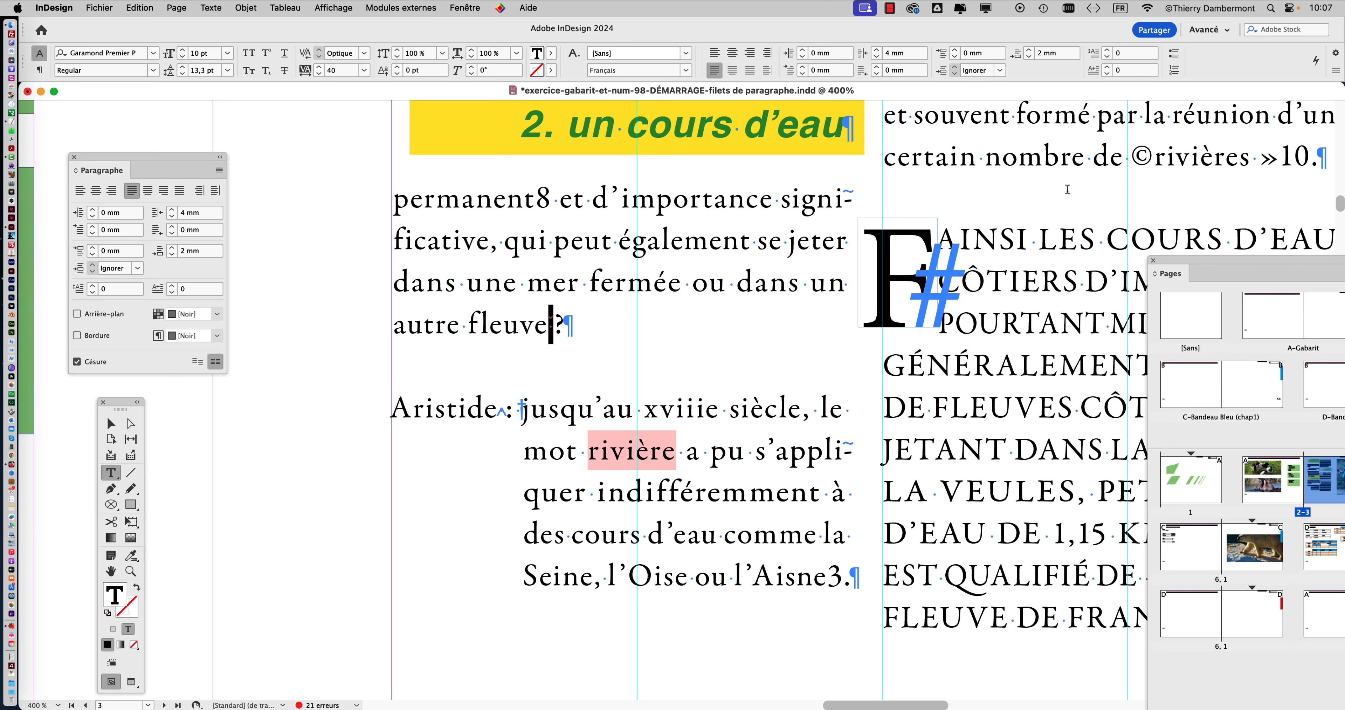
Select the special space between "qualifiant" and the colon to inspect its marker
left_click(1087, 159)
left_click_drag(1051, 204, 610, 423)
scroll(770, 325, "up", 2)
mouse_move(605, 270)
left_mouse_down()
mouse_move(735, 354)
mouse_move(594, 266)
left_mouse_up()
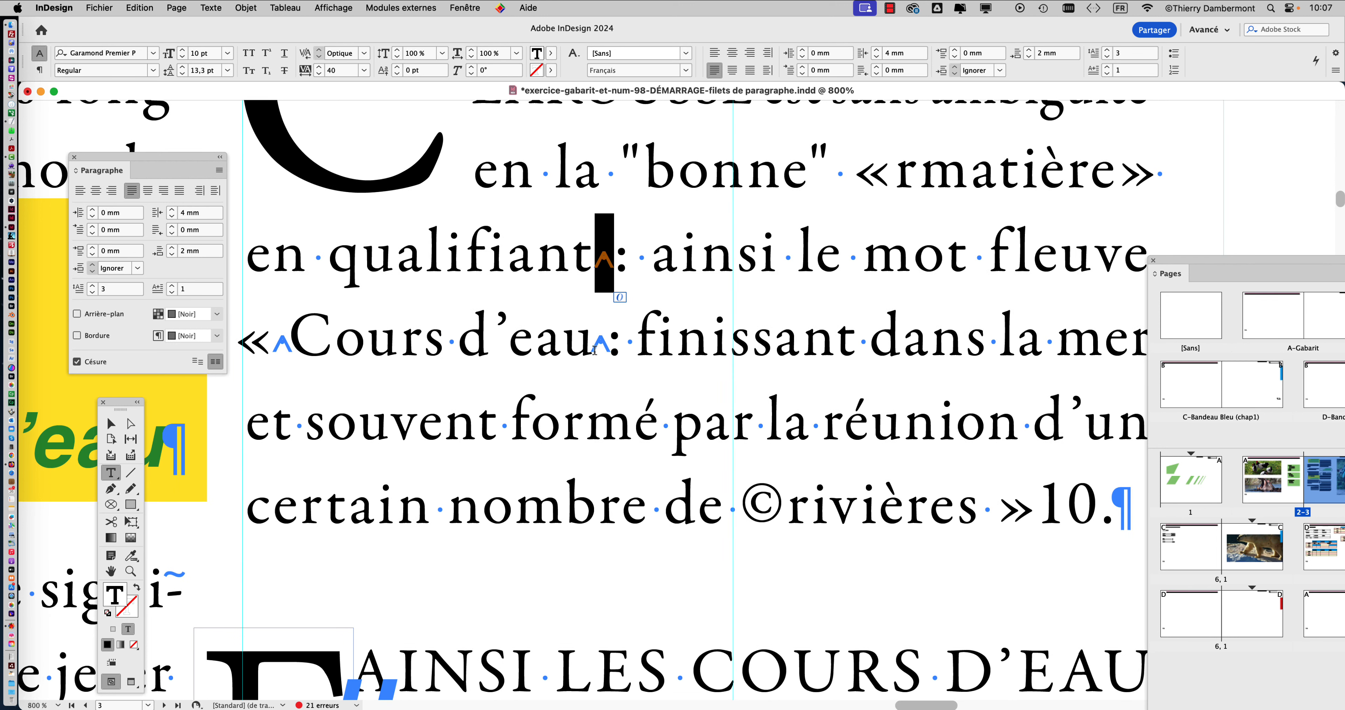
Open Find/Replace and clear both the replacement text and the search text
left_click(146, 6)
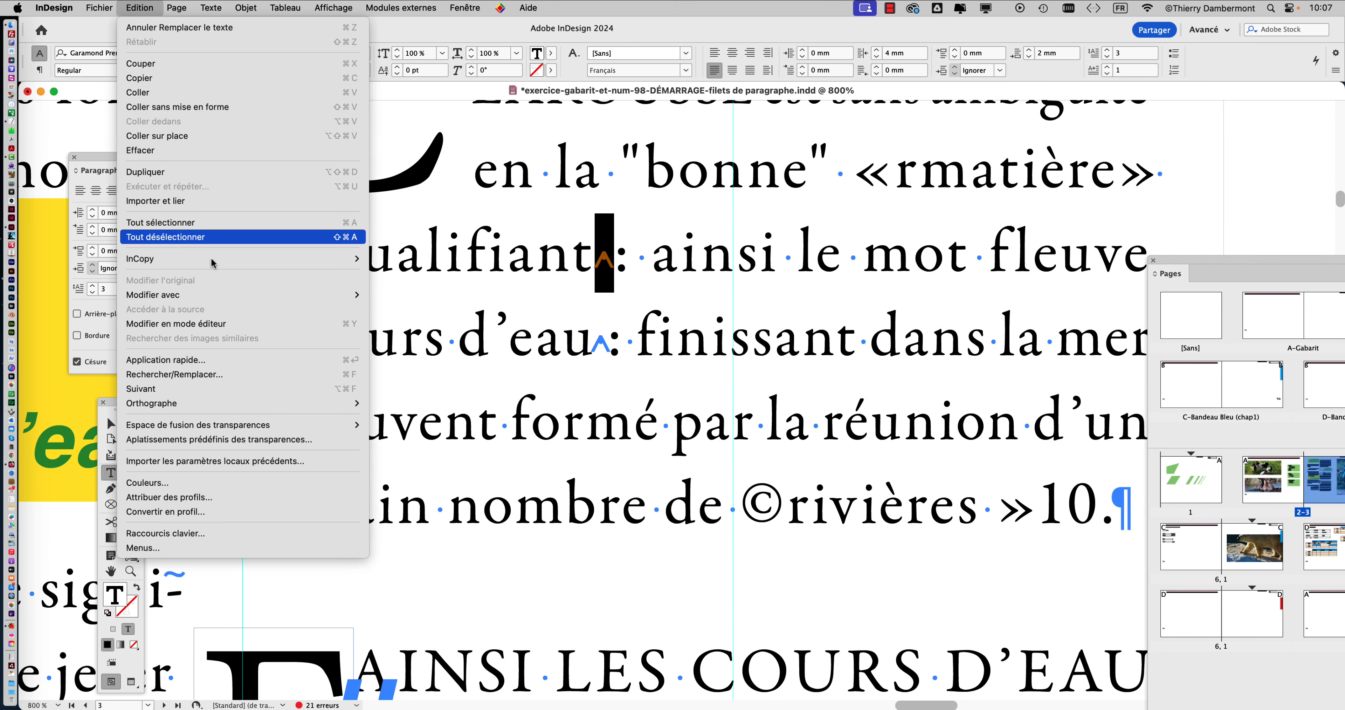
left_click(226, 374)
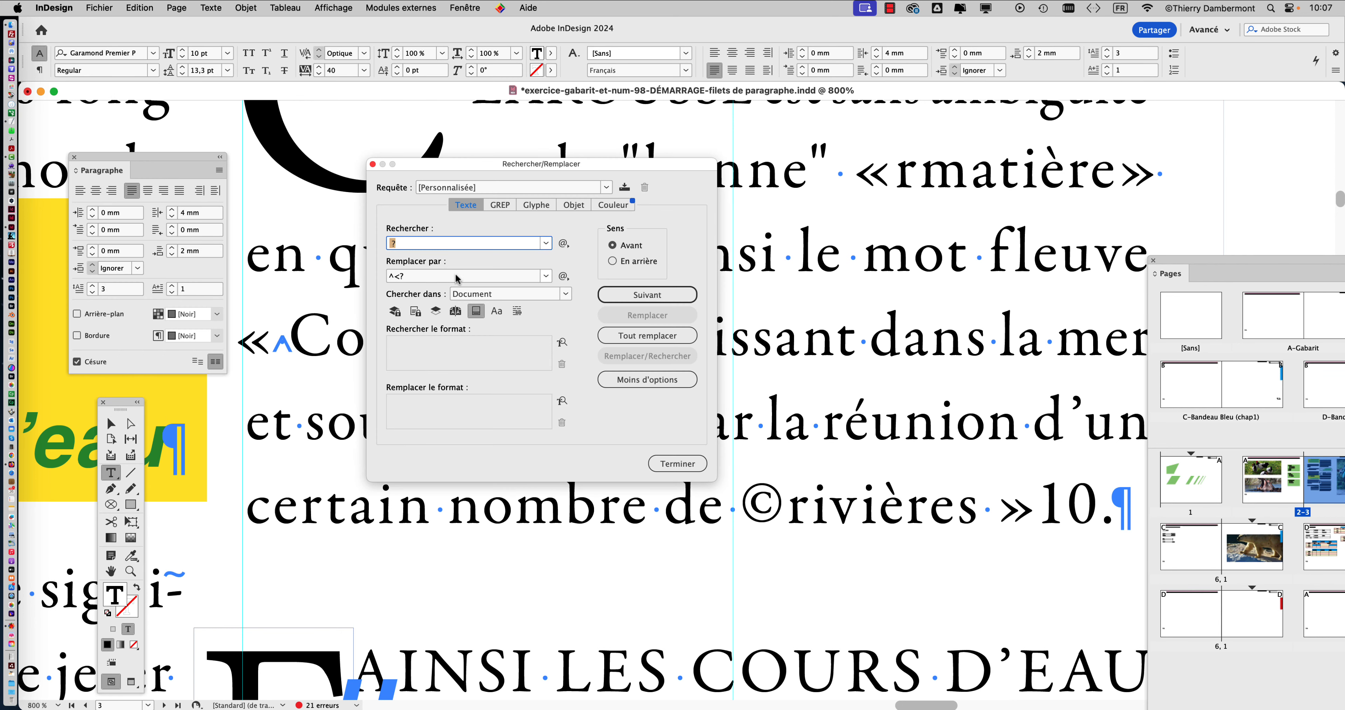
left_click_drag(455, 278, 383, 274)
key("BackSpace")
left_click(416, 242)
key("BackSpace")
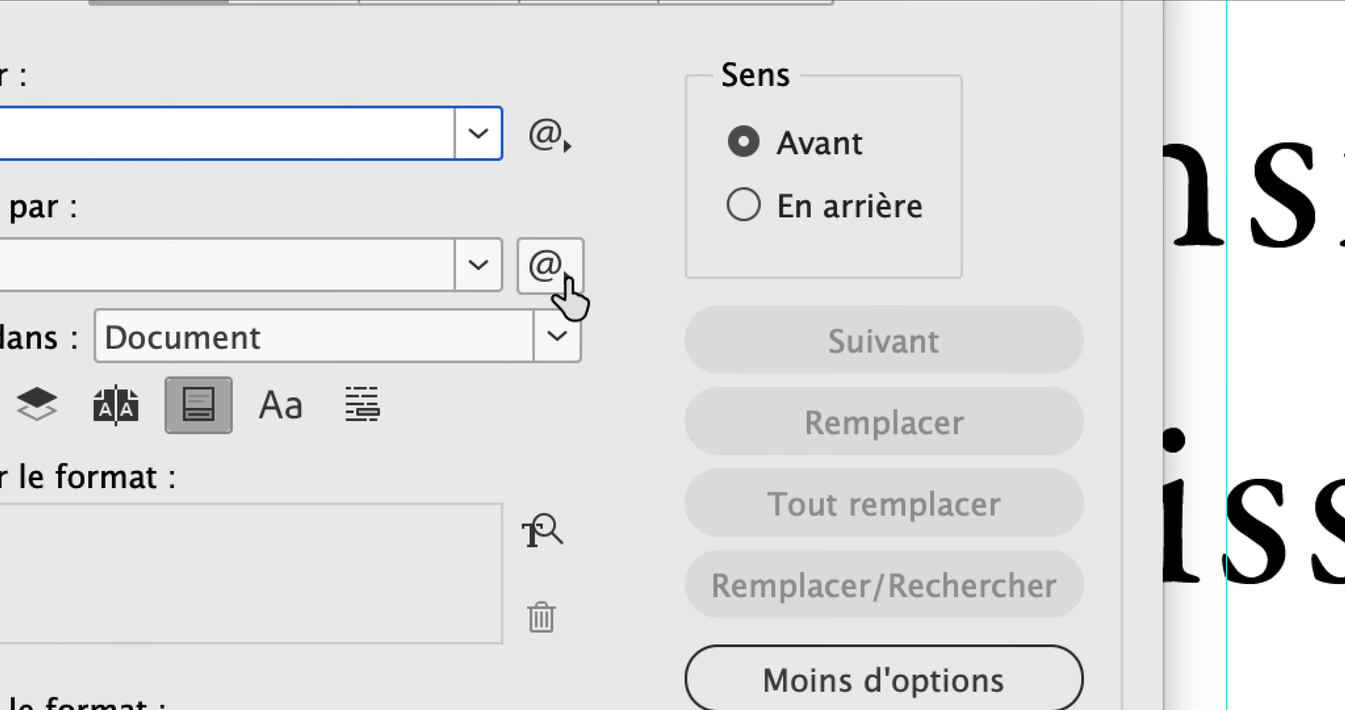
Review the special space characters available for the replacement text, and leave Find/Replace without choosing one
left_click(566, 284)
mouse_move(624, 383)
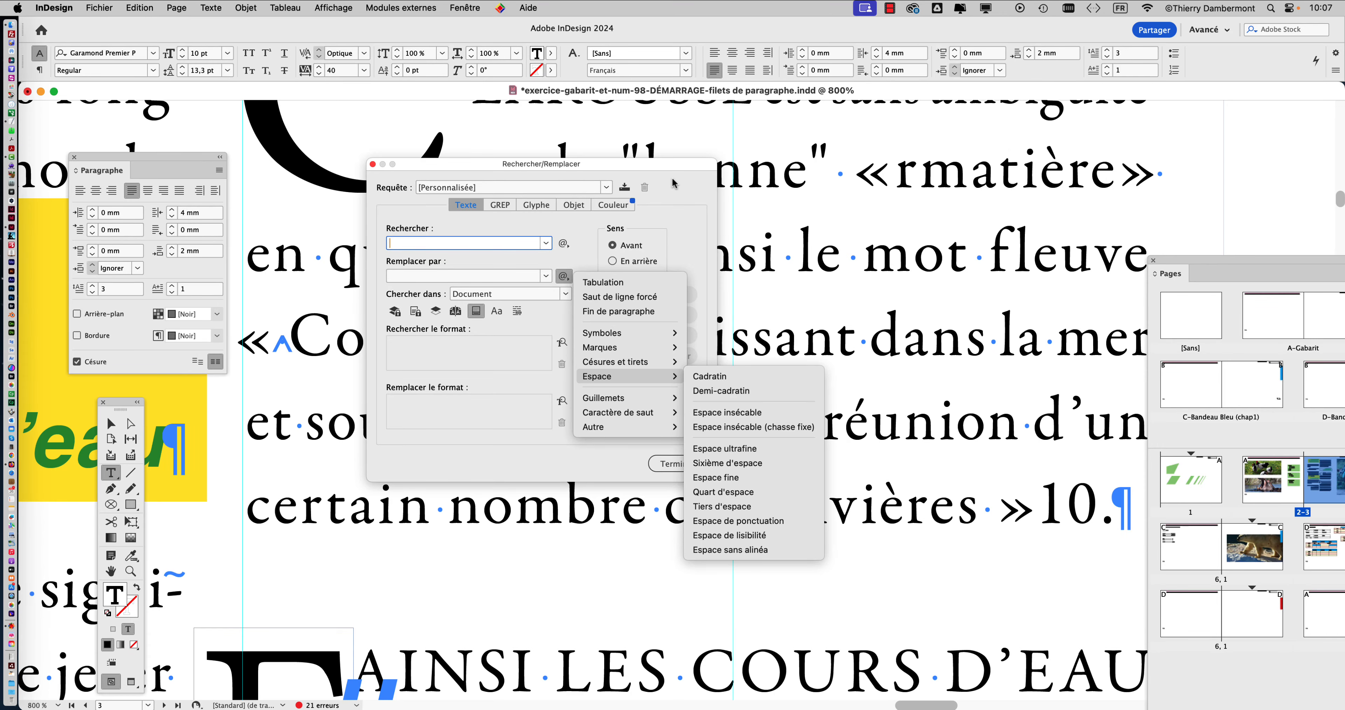
left_click(672, 180)
left_click(676, 457)
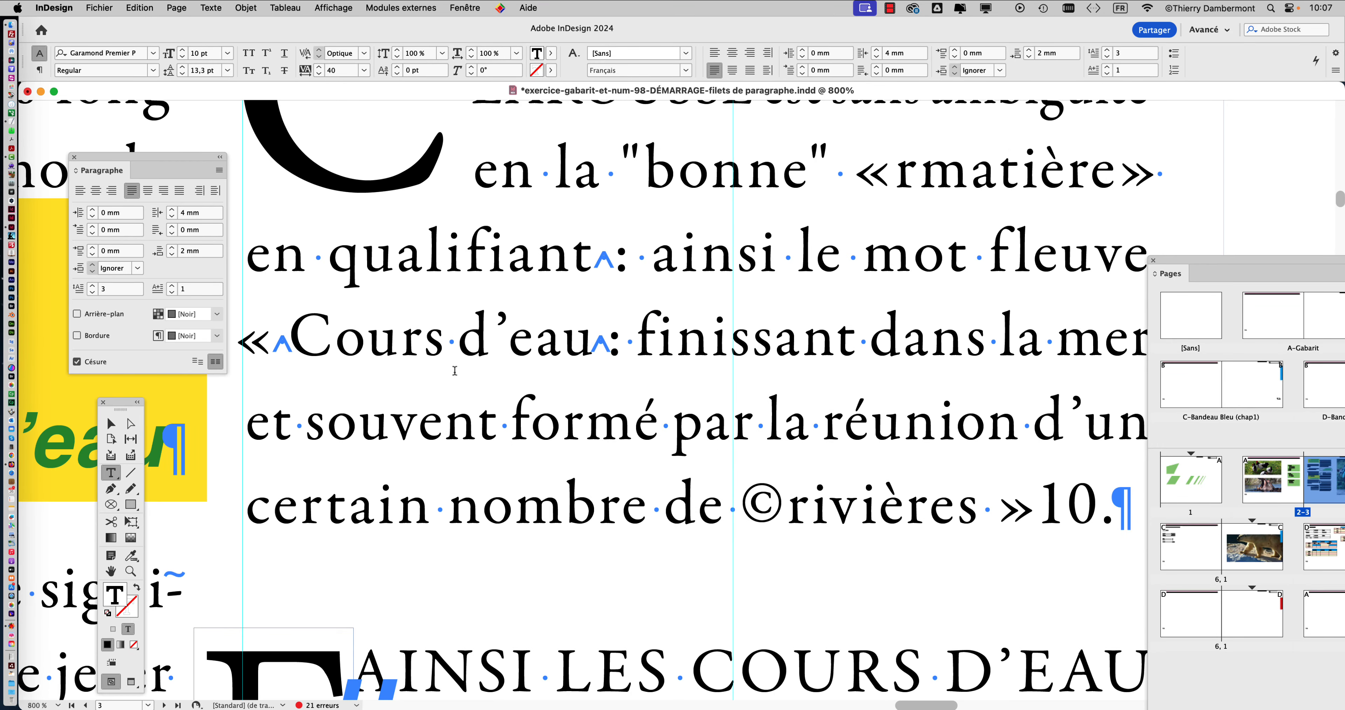
Switch to Firefox to view the Bing search results for "espace fine"
key("super+Tab")
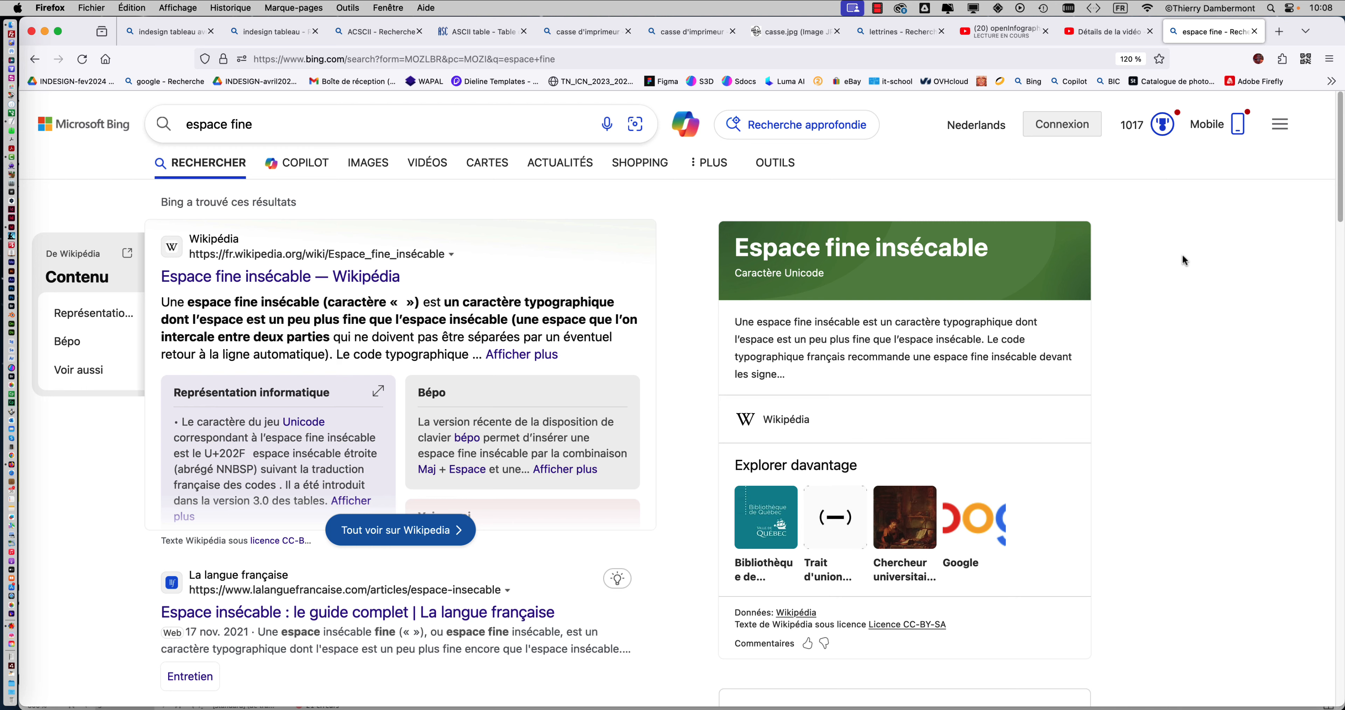